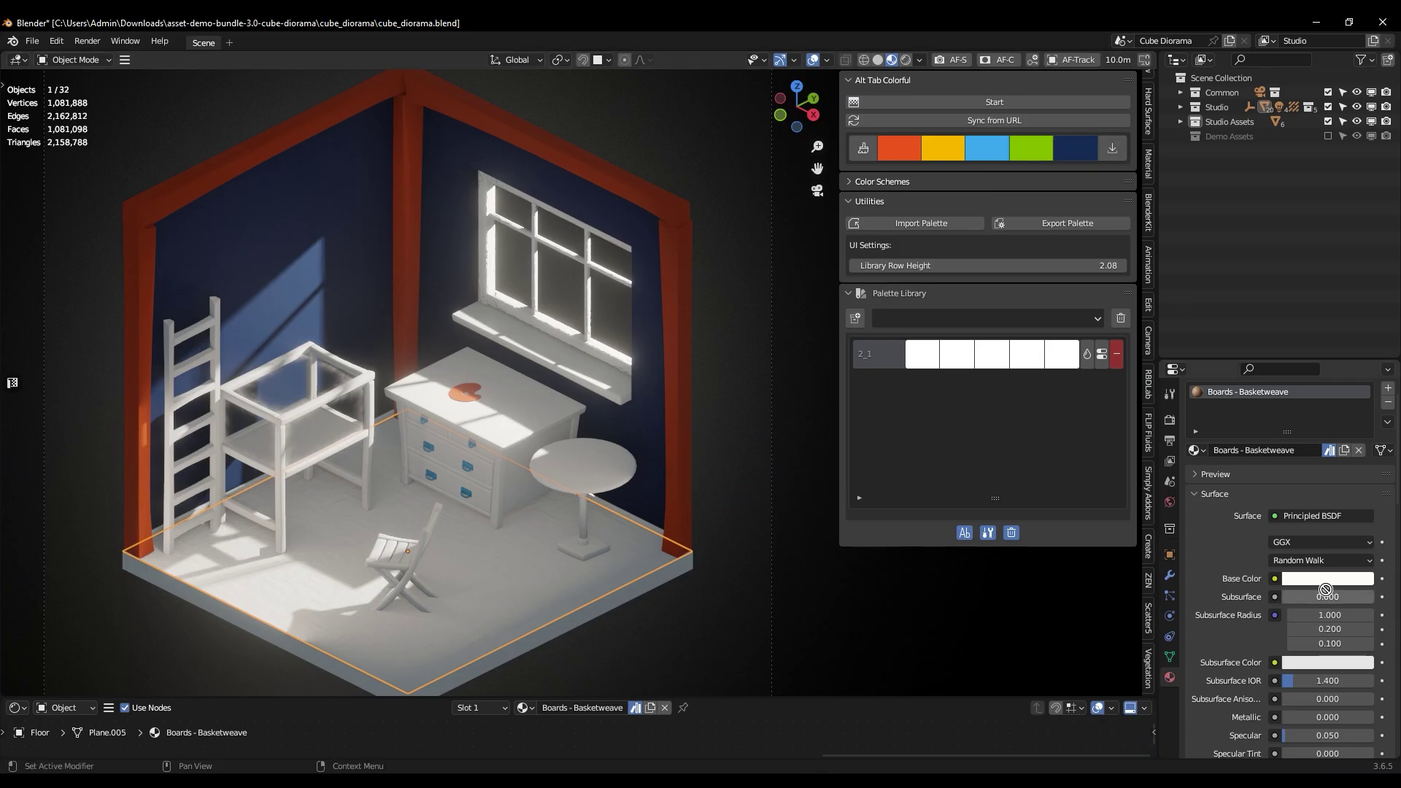
# Step: Colour the floor and the round table blue using the palette's blue swatch
pyautogui.moveTo(1326, 590); pyautogui.dragTo(1326, 589)
pyautogui.click(554, 463)
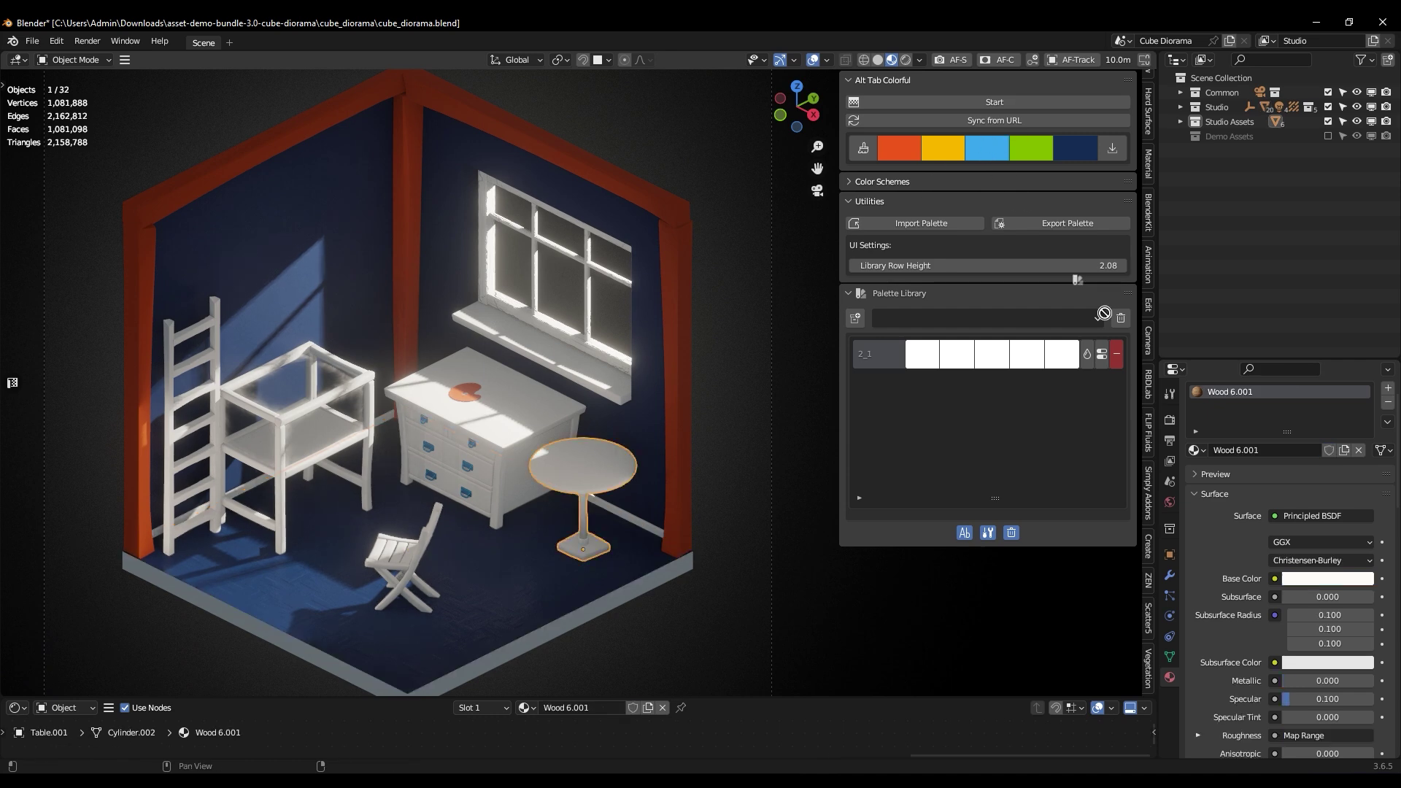
pyautogui.moveTo(1103, 313); pyautogui.dragTo(1319, 580)
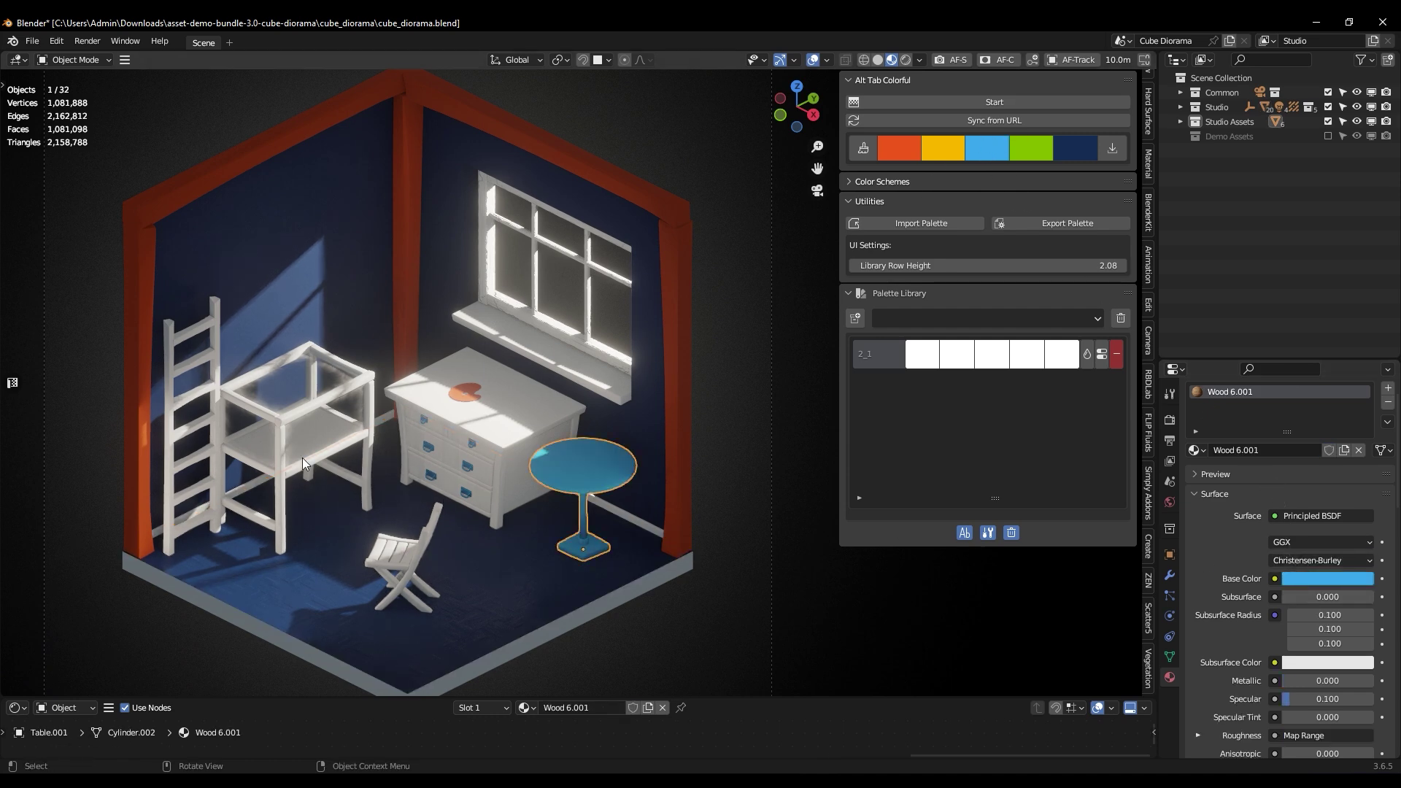
# Step: Box-select most of the diorama's objects and recolour them with library palettes
pyautogui.click(567, 392)
pyautogui.scroll(-3, 562, 389)
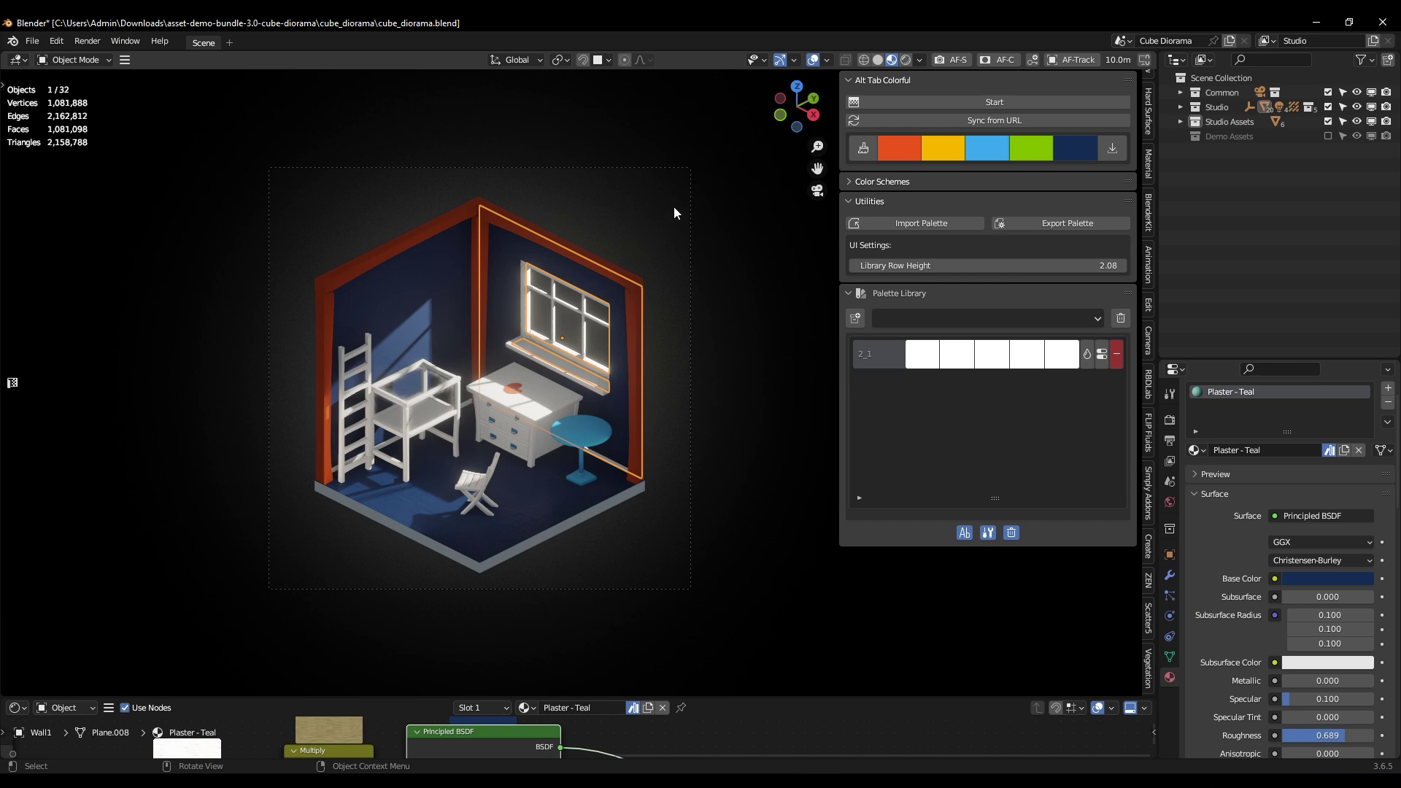
pyautogui.moveTo(681, 184); pyautogui.dragTo(404, 566)
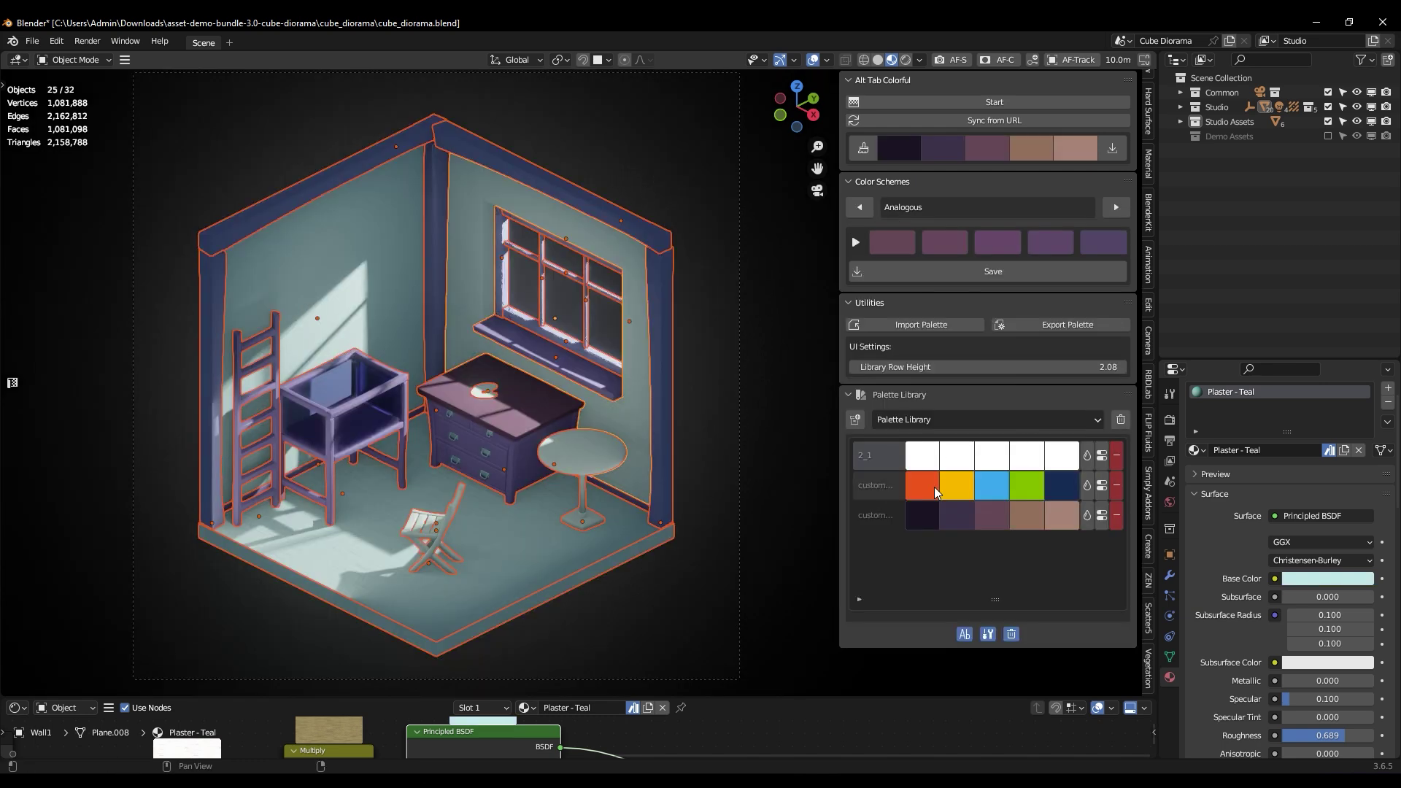
pyautogui.click(1087, 485)
pyautogui.click(1087, 485)
pyautogui.click(1087, 485)
pyautogui.click(676, 352)
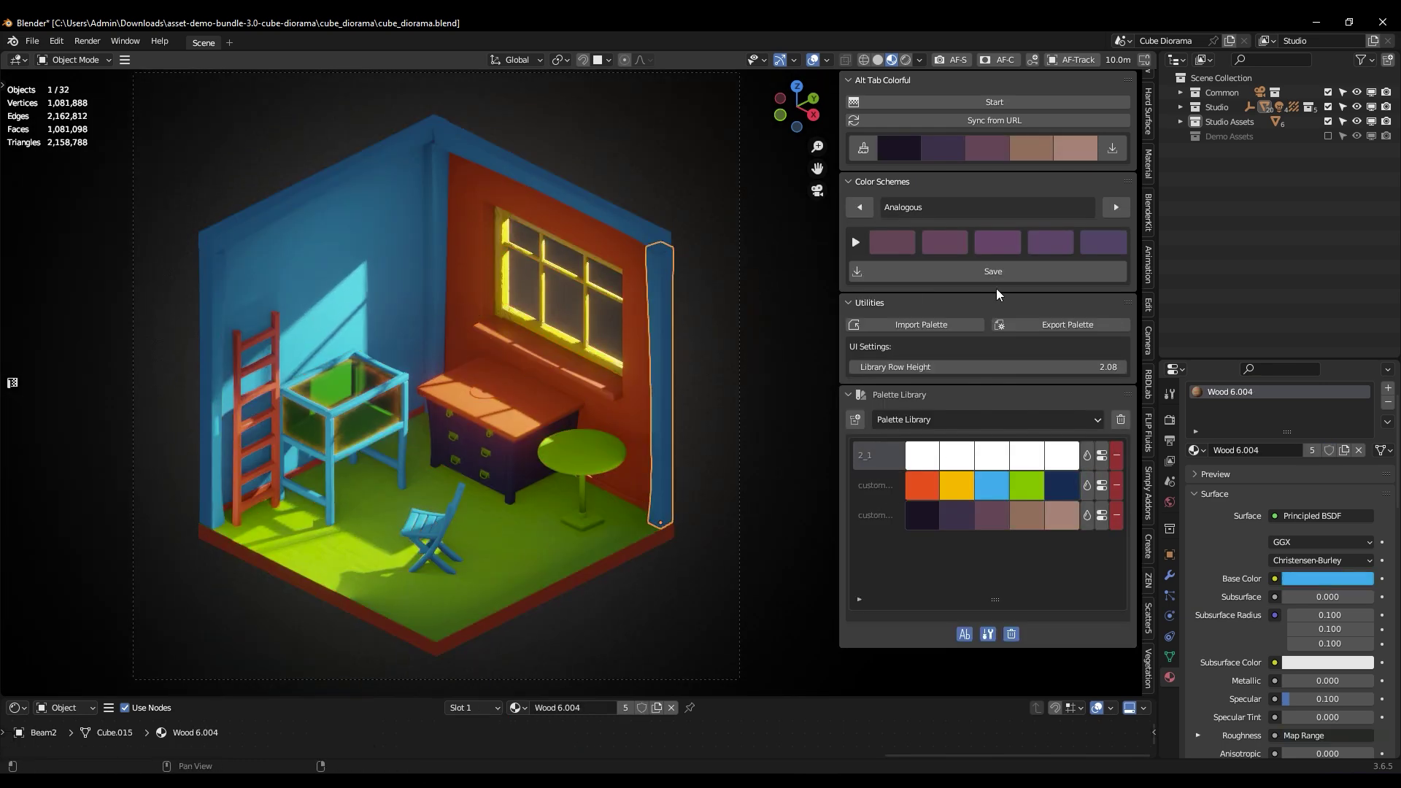
# Step: Save the colour scheme as a new palette and apply it to the beams
pyautogui.click(959, 272)
pyautogui.click(974, 273)
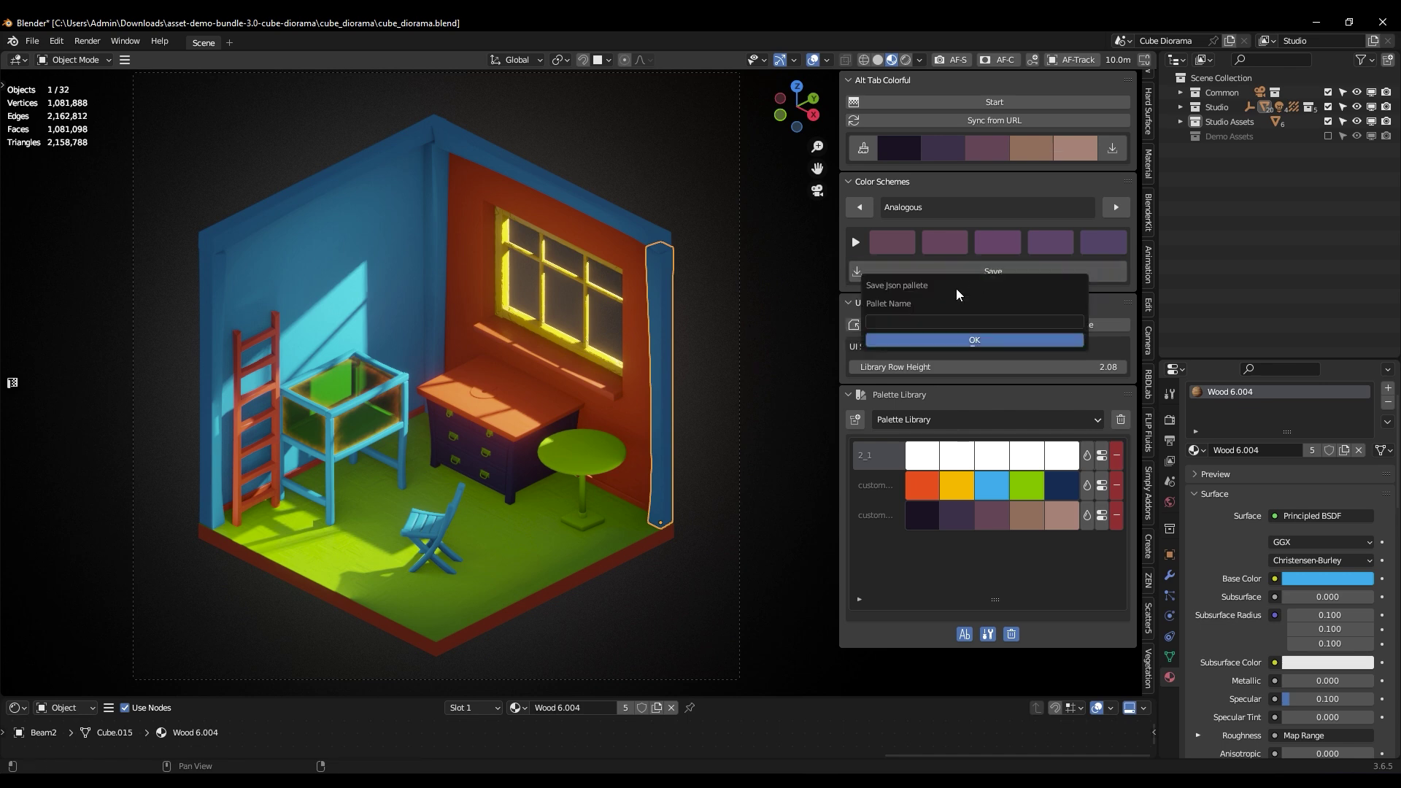
pyautogui.press('Return')
pyautogui.click(948, 338)
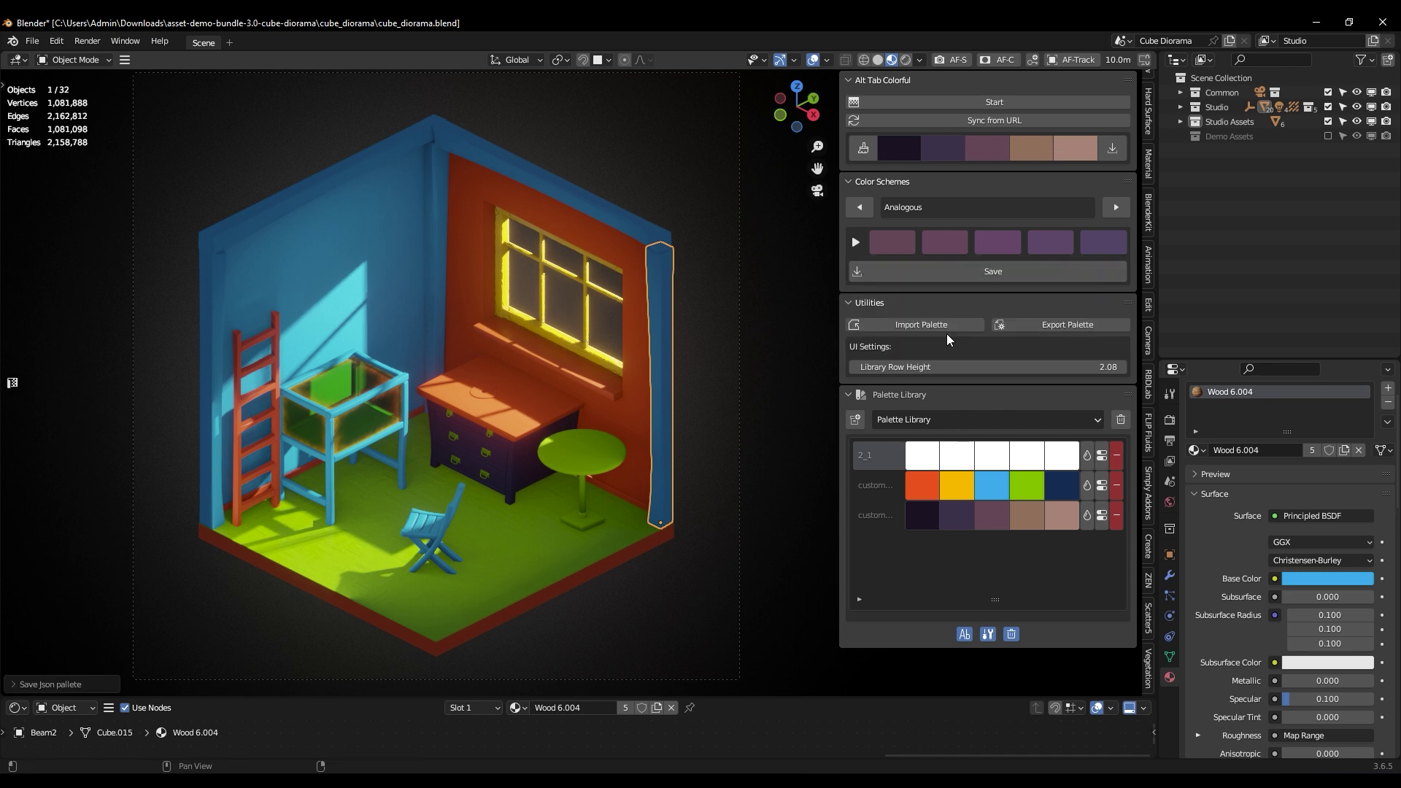
pyautogui.click(868, 546)
pyautogui.click(1087, 546)
# Step: Export a palette to a JSON file named 'custom palette 5'
pyautogui.click(1055, 395)
pyautogui.click(1044, 325)
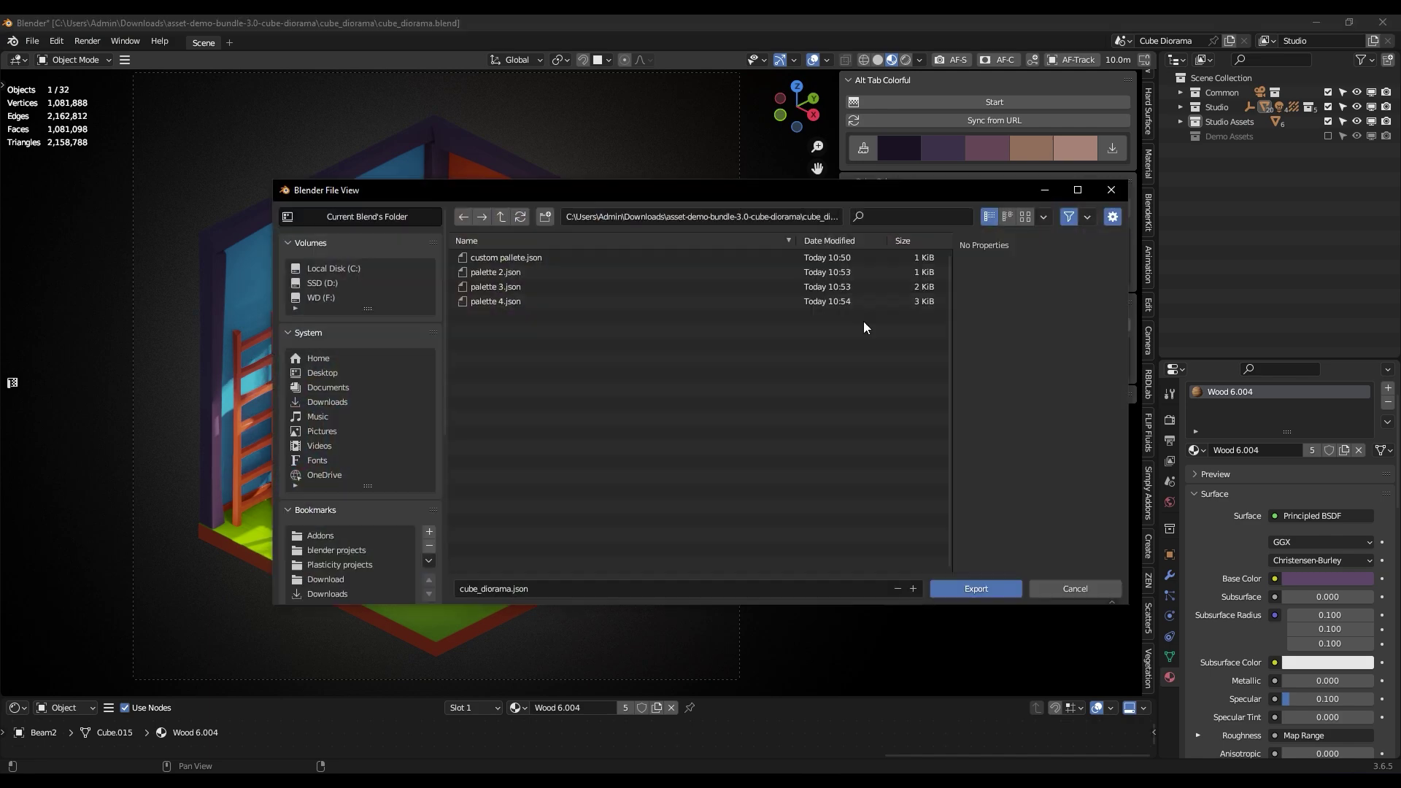
pyautogui.click(554, 588)
pyautogui.write('custom palette 5')
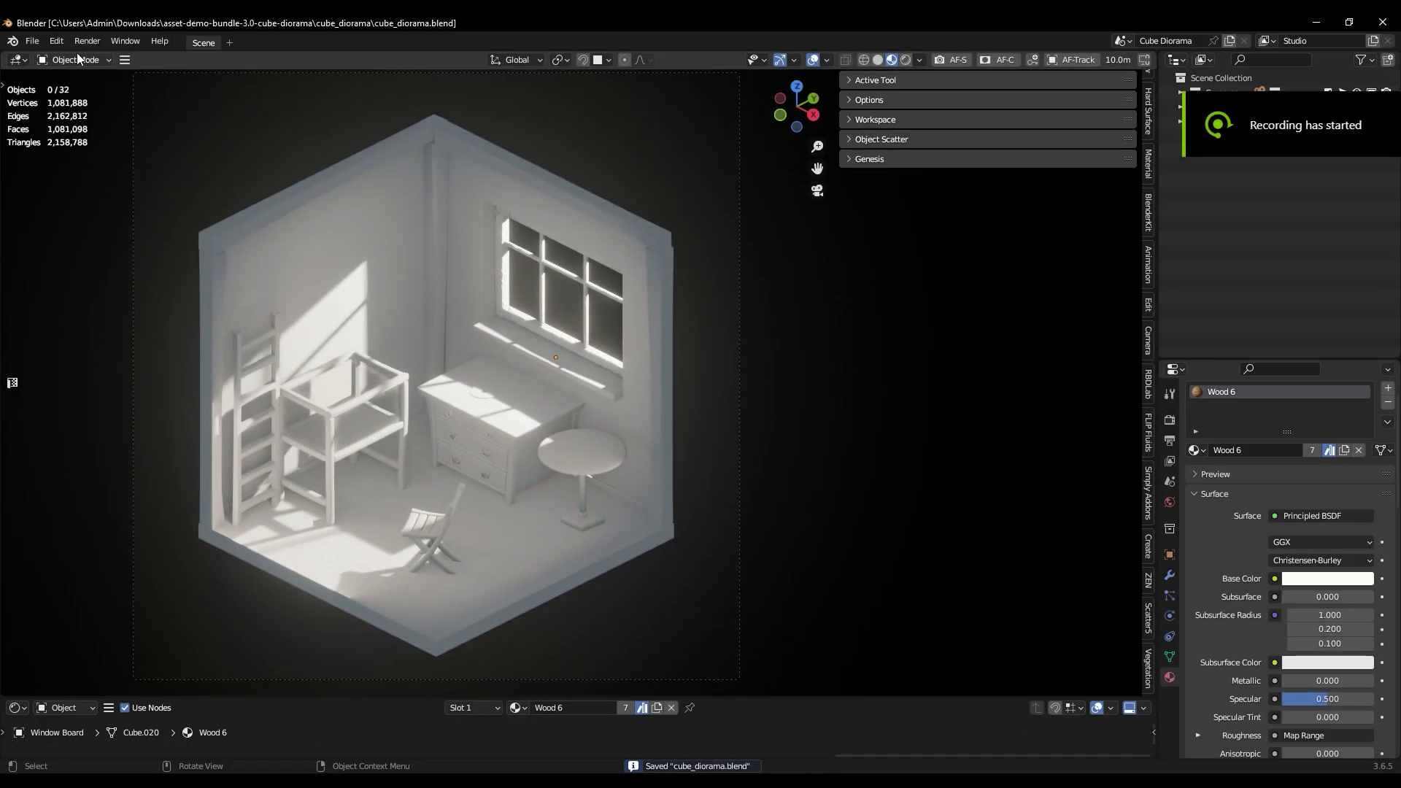
# Step: Install alt_tab_colorful_1.0.0 (1).zip from Preferences > Add-ons and enable Alt Tab Colorful
pyautogui.click(62, 41)
pyautogui.click(85, 251)
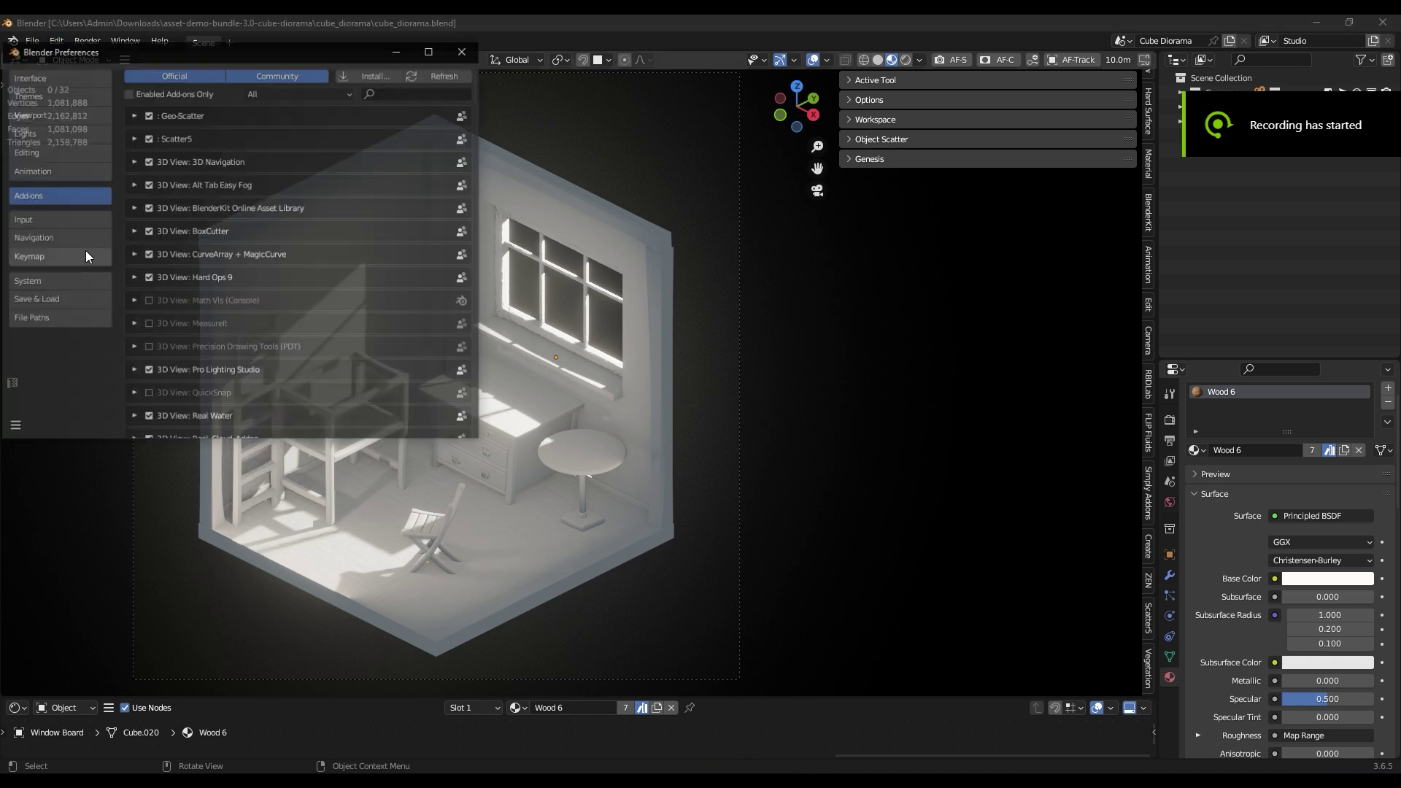
pyautogui.click(365, 75)
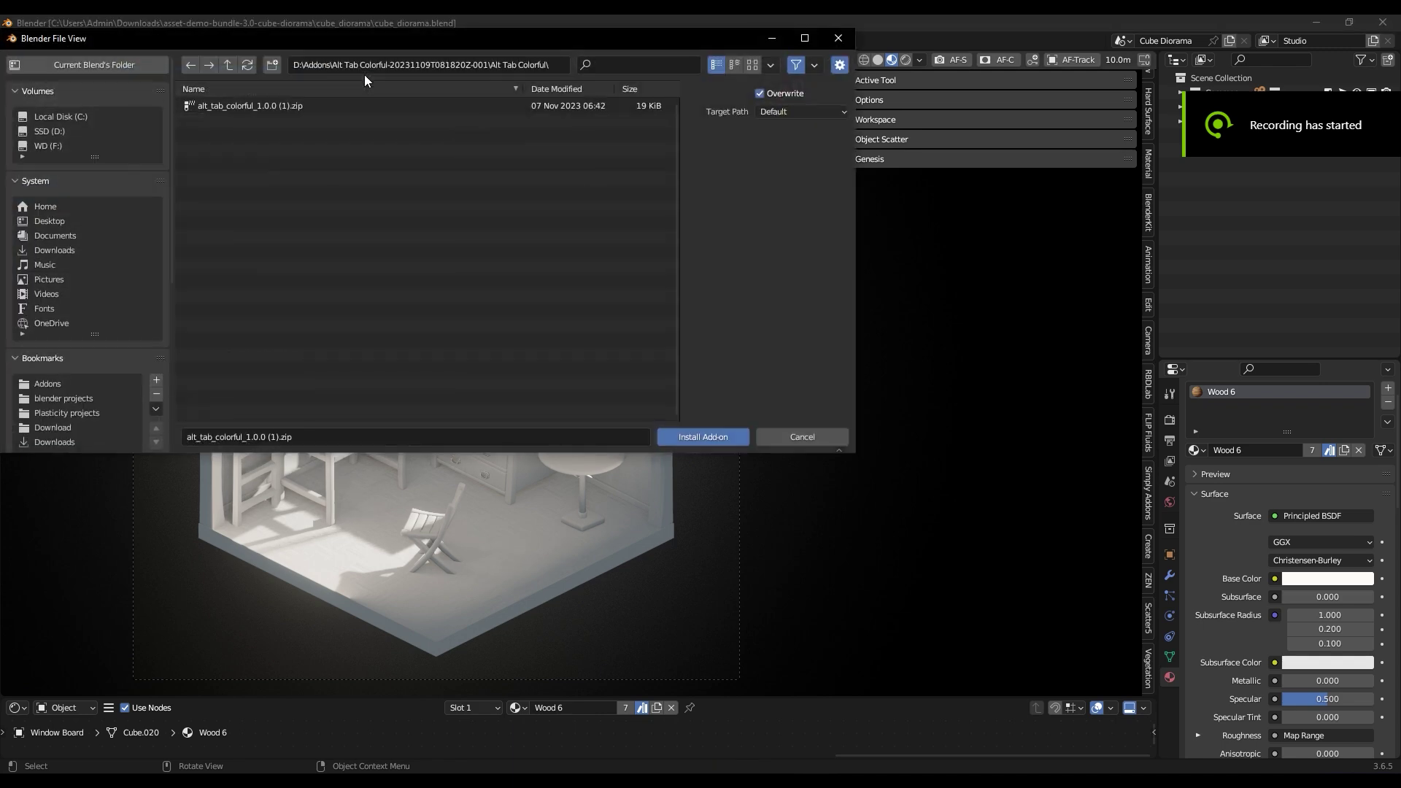
pyautogui.click(240, 104)
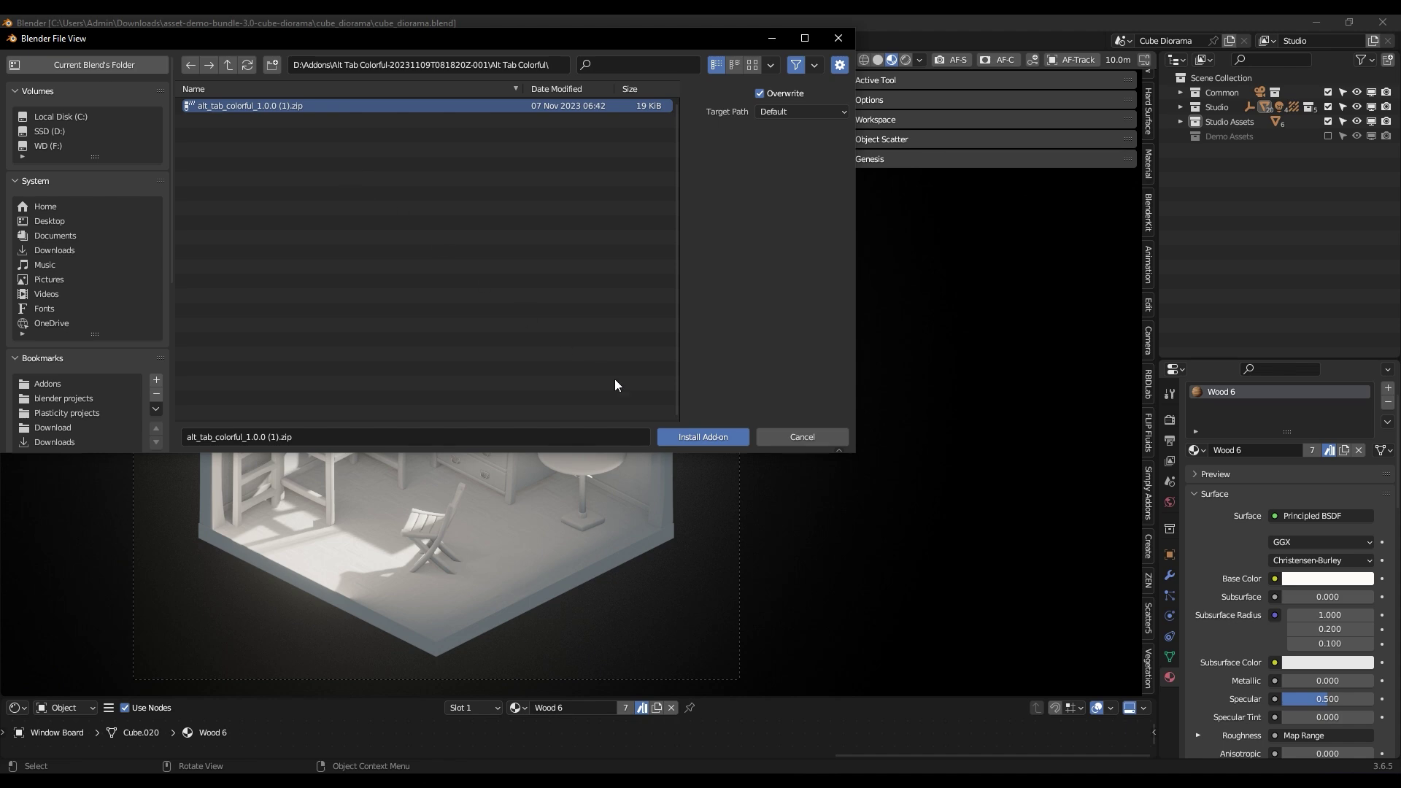
pyautogui.click(688, 433)
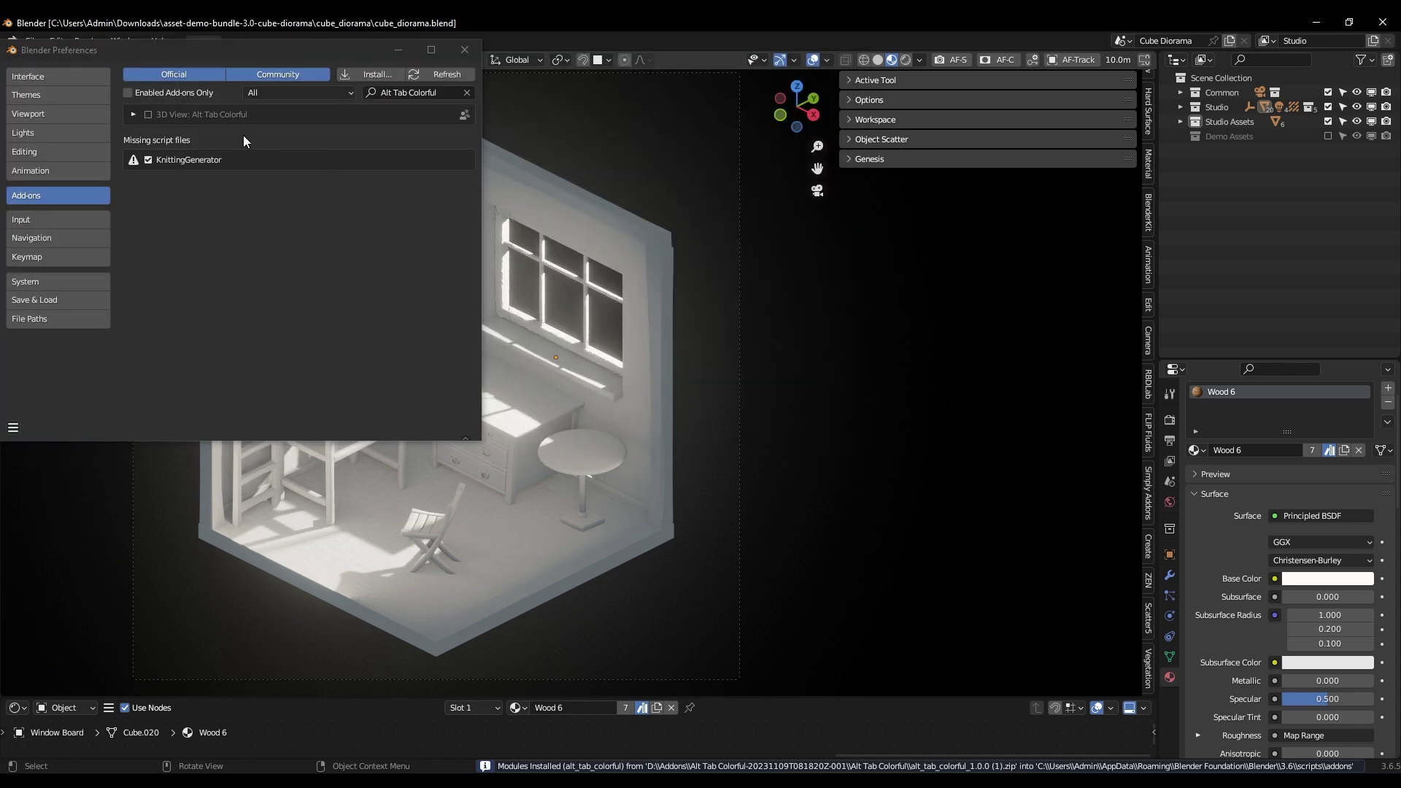
pyautogui.click(148, 114)
pyautogui.click(133, 114)
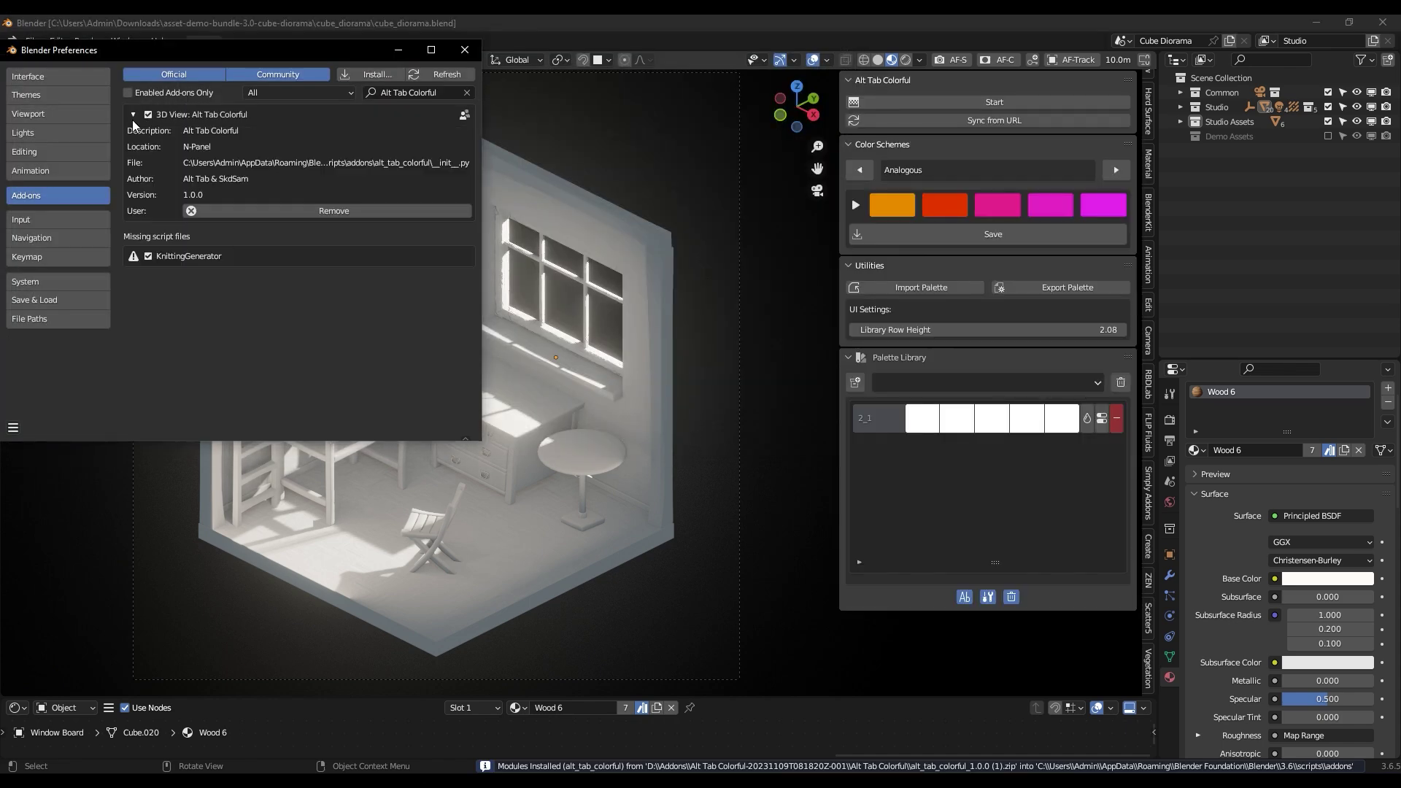
pyautogui.click(464, 49)
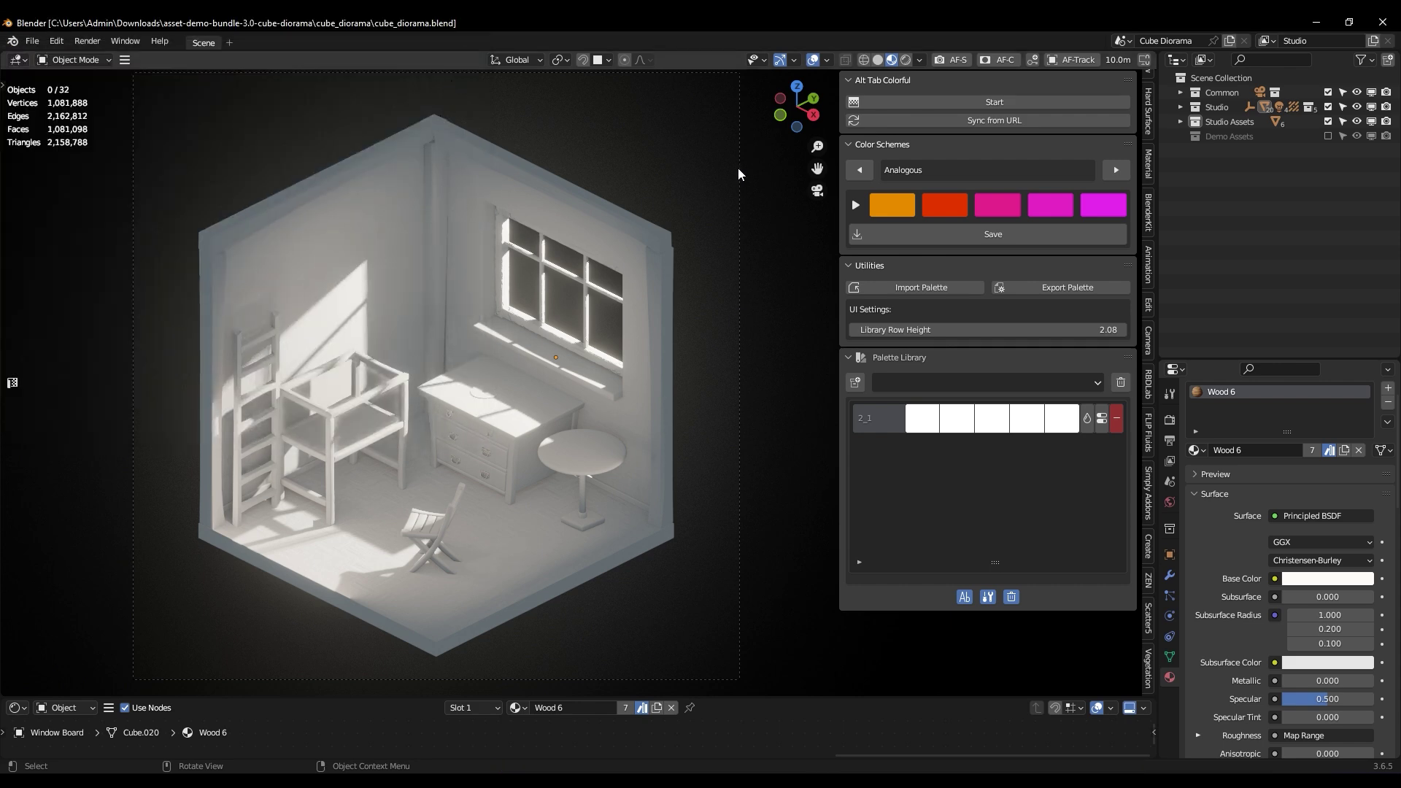
# Step: Generate random Coolors palettes until reaching F6511D, FFB400, 00A6ED, 7FB800, 0D2C54
pyautogui.click(982, 101)
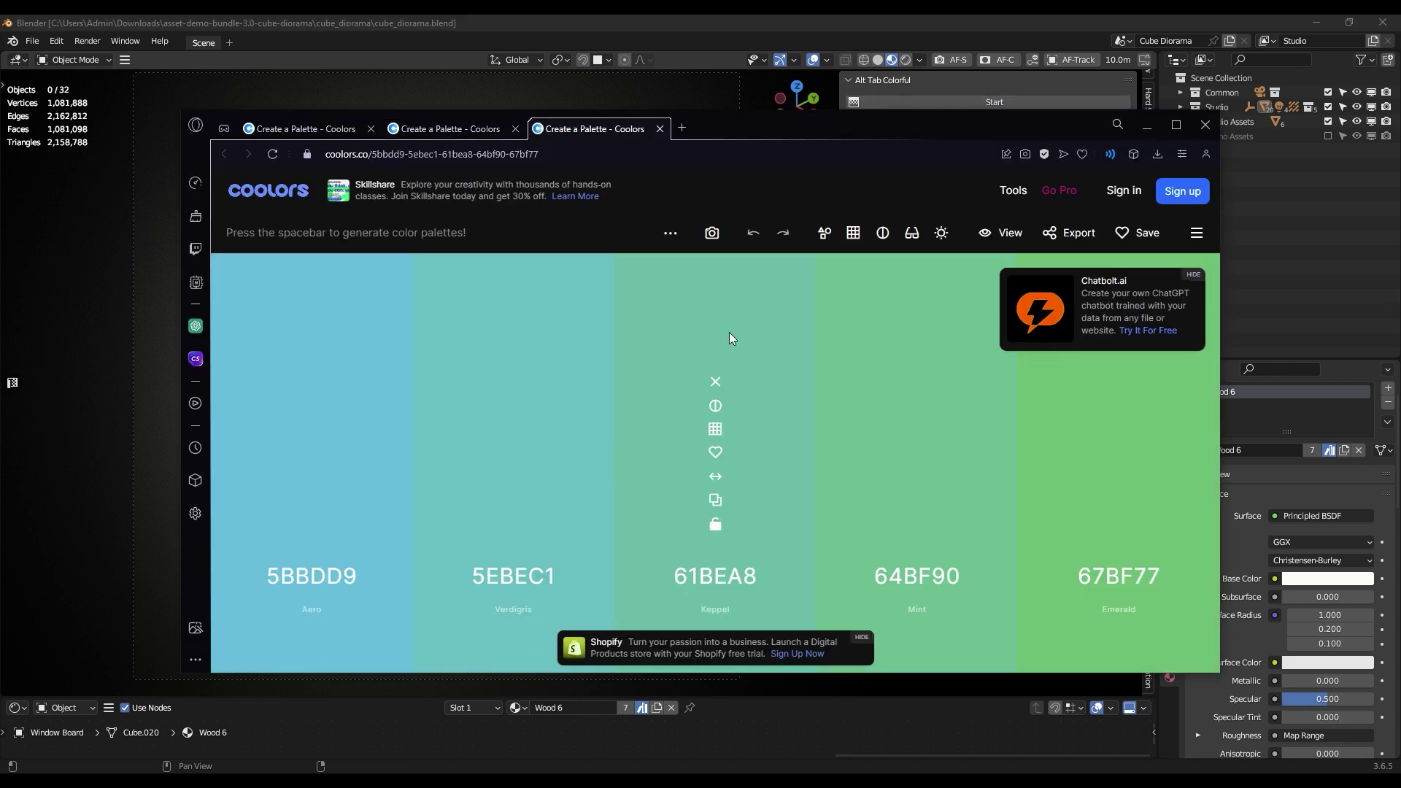
pyautogui.press('space')
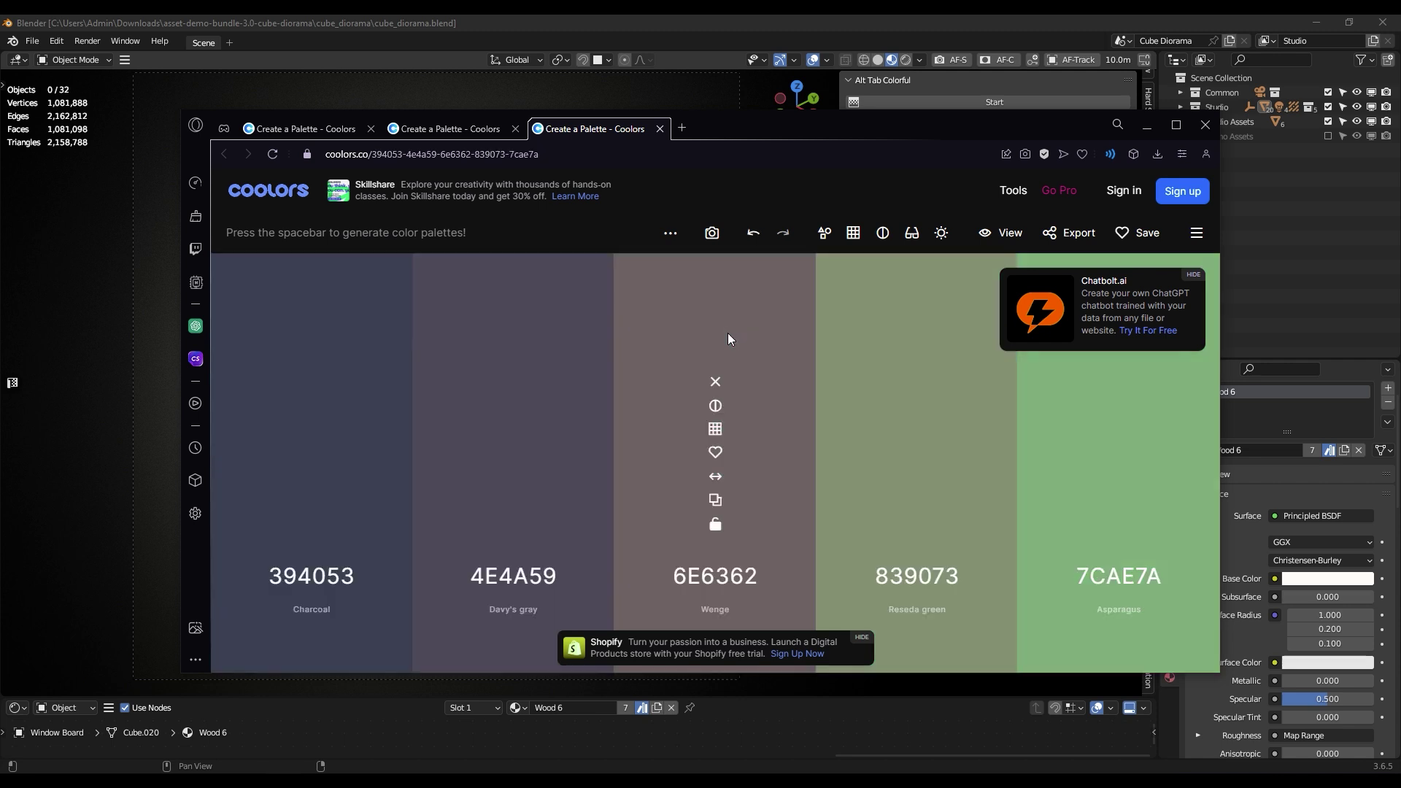
pyautogui.press('space')
pyautogui.press('space')
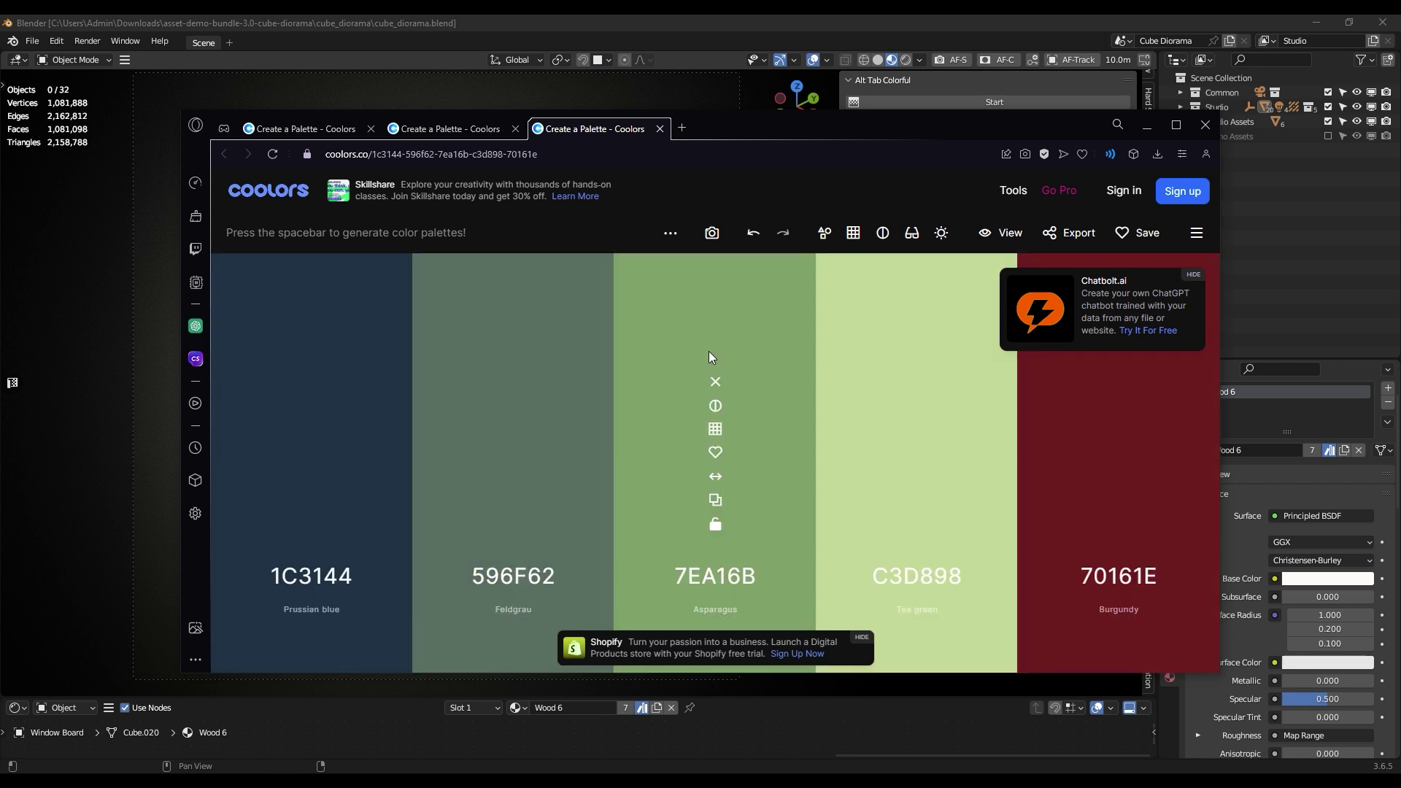
pyautogui.press('space')
pyautogui.press('space')
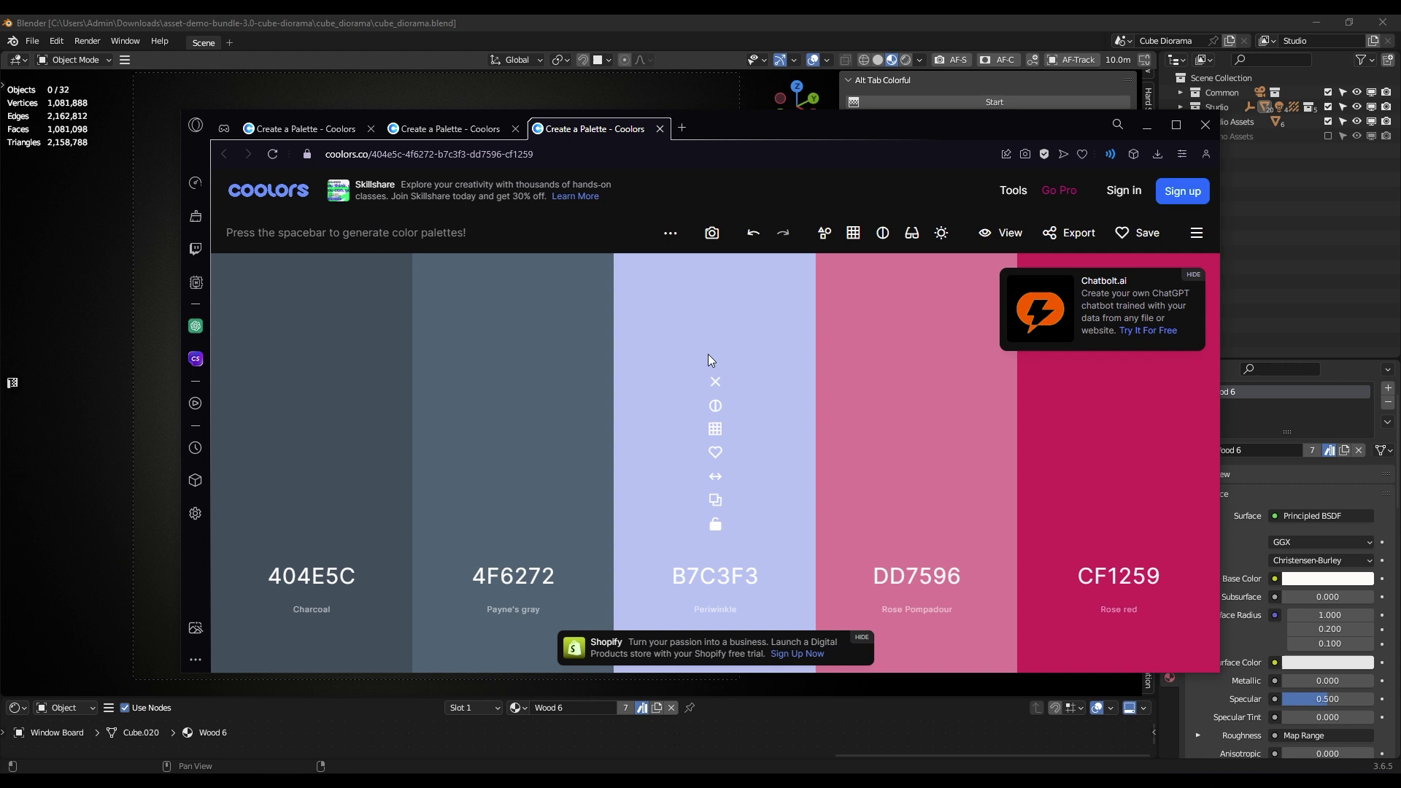
pyautogui.press('space')
pyautogui.press('space')
pyautogui.press('space')
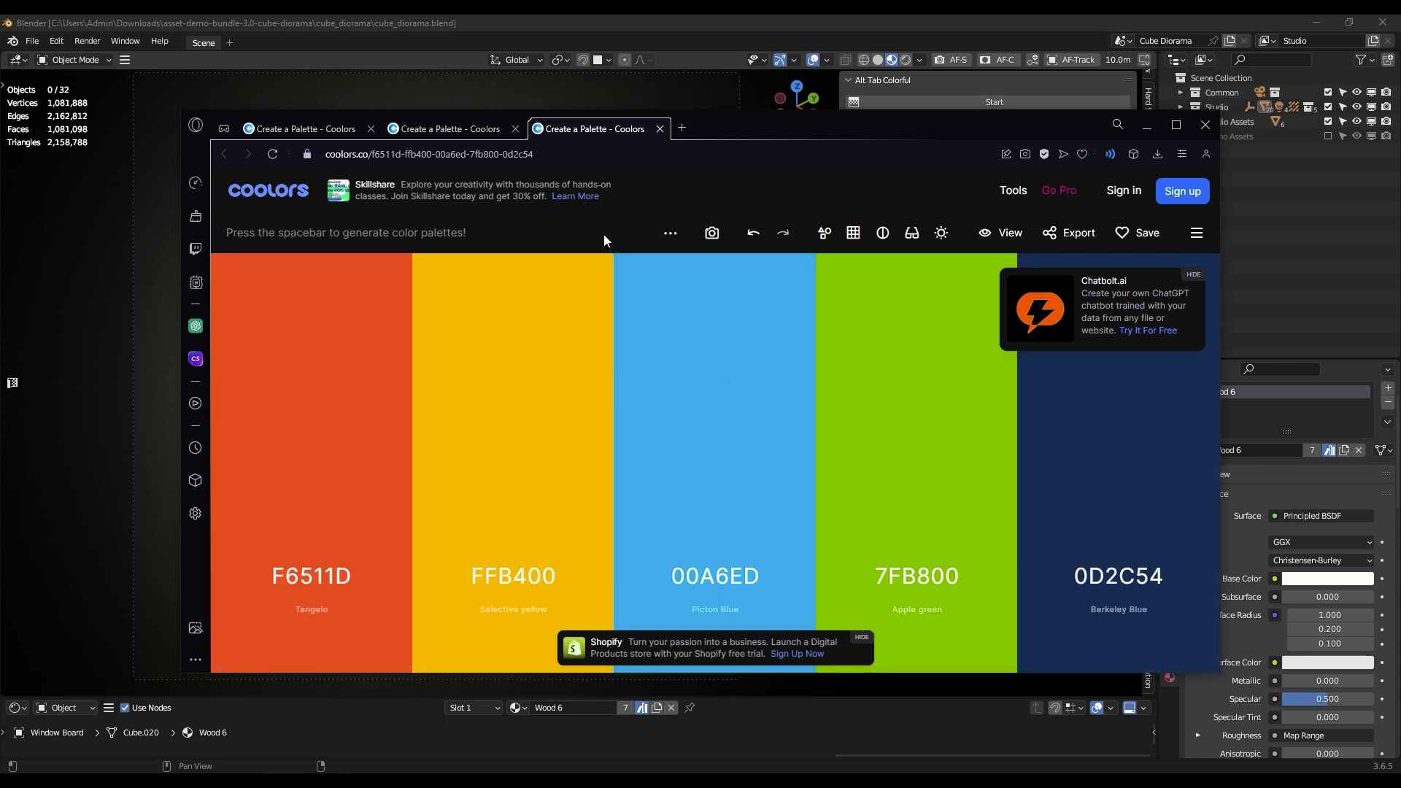
# Step: Copy the palette's URL and its Export > URL share link, then return to Blender
pyautogui.click(489, 154)
pyautogui.rightClick(447, 157)
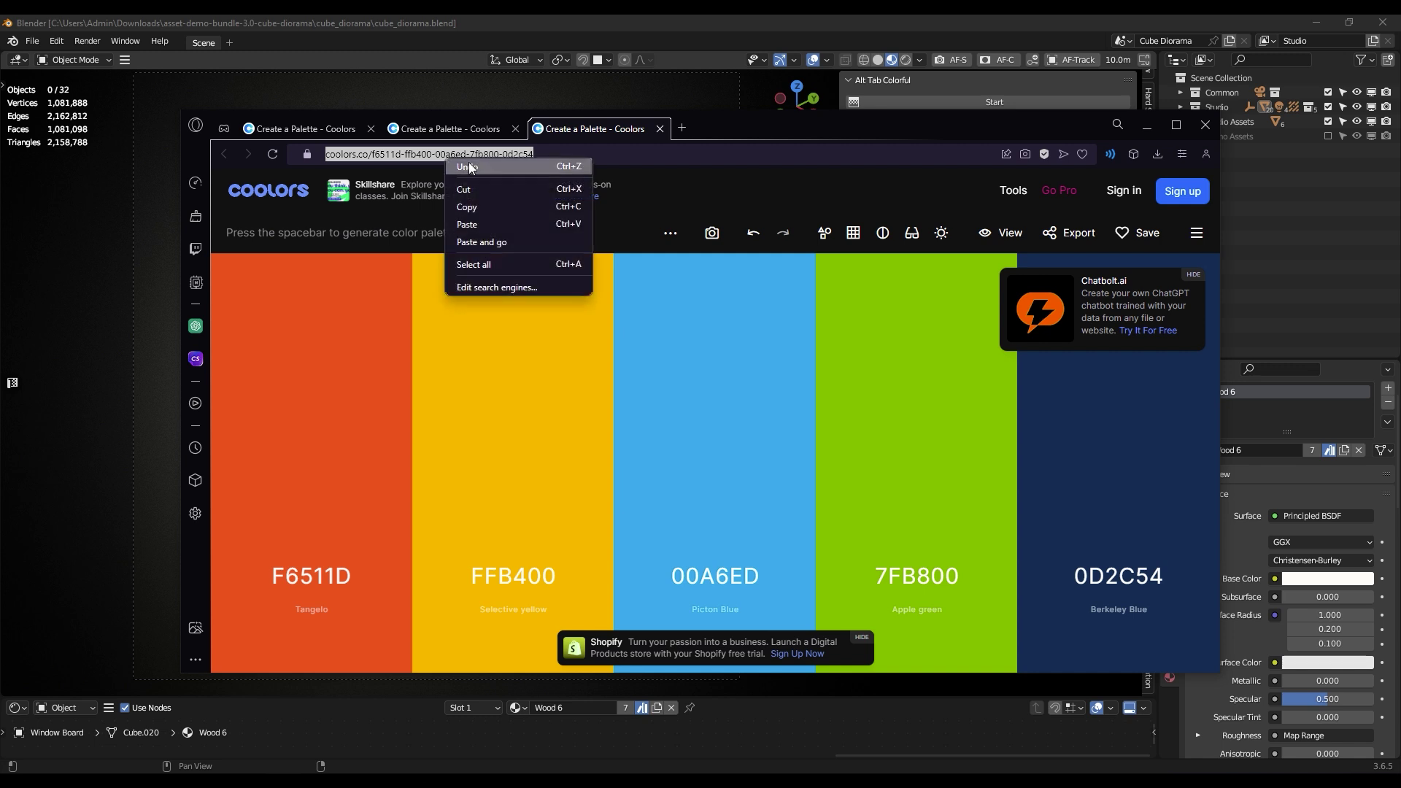
pyautogui.click(470, 208)
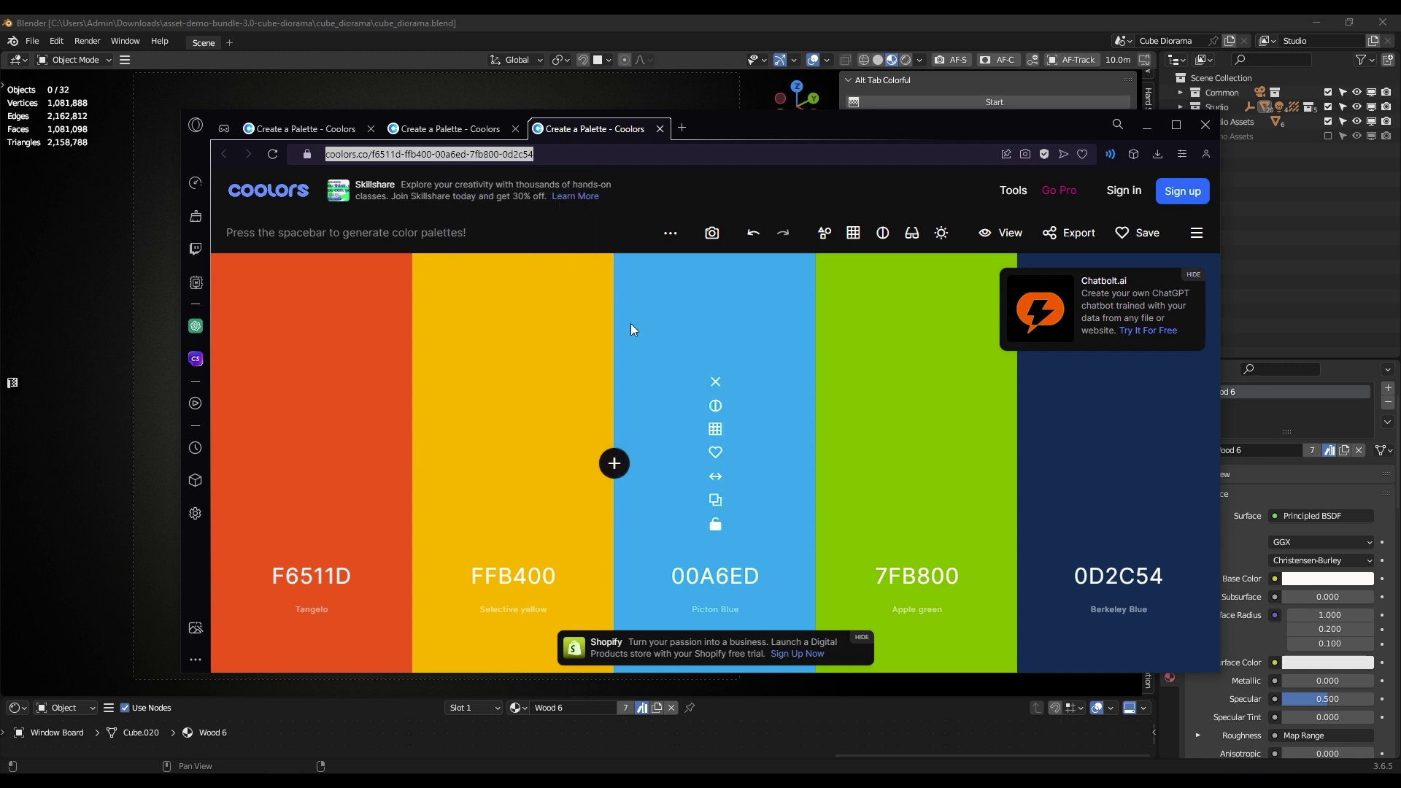
pyautogui.click(669, 333)
pyautogui.press('e')
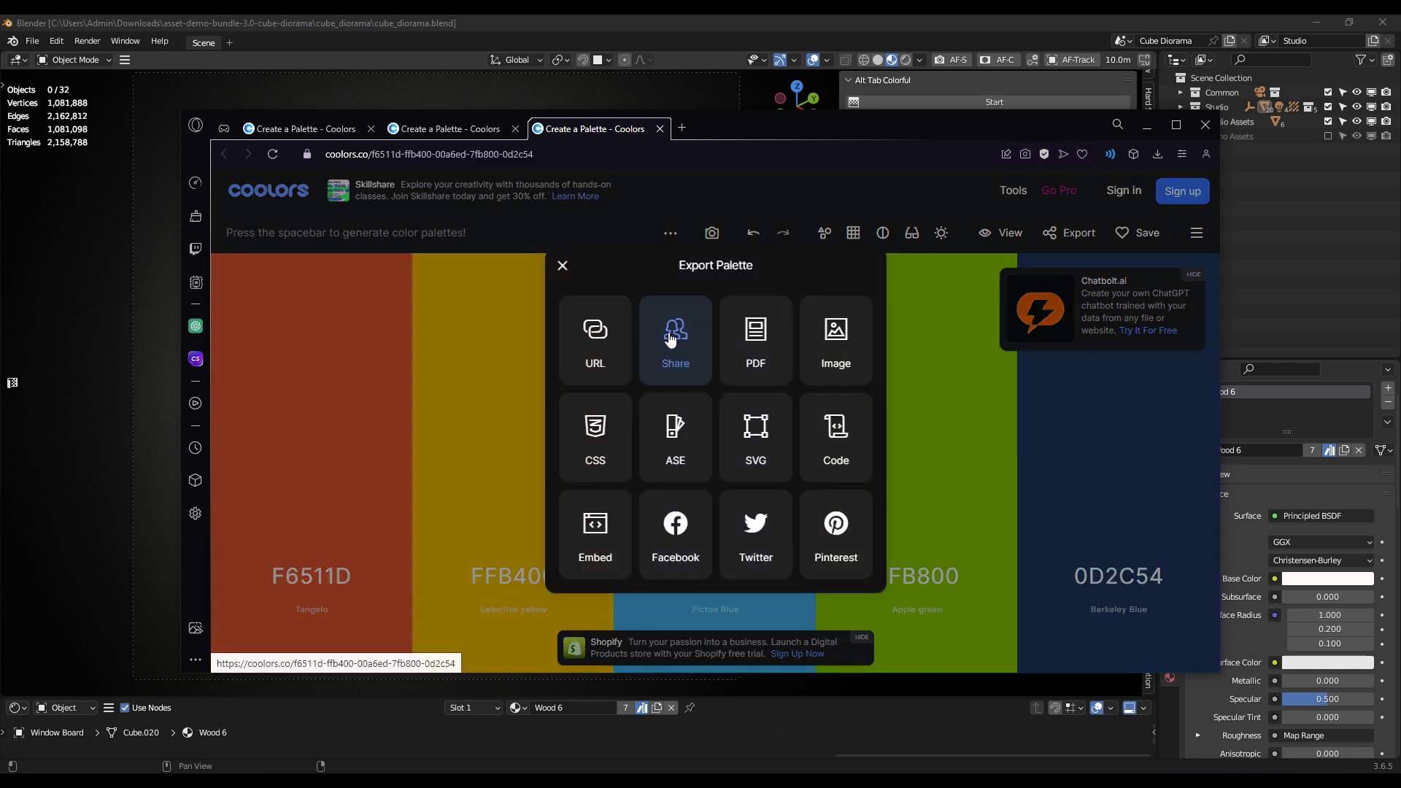
pyautogui.click(596, 331)
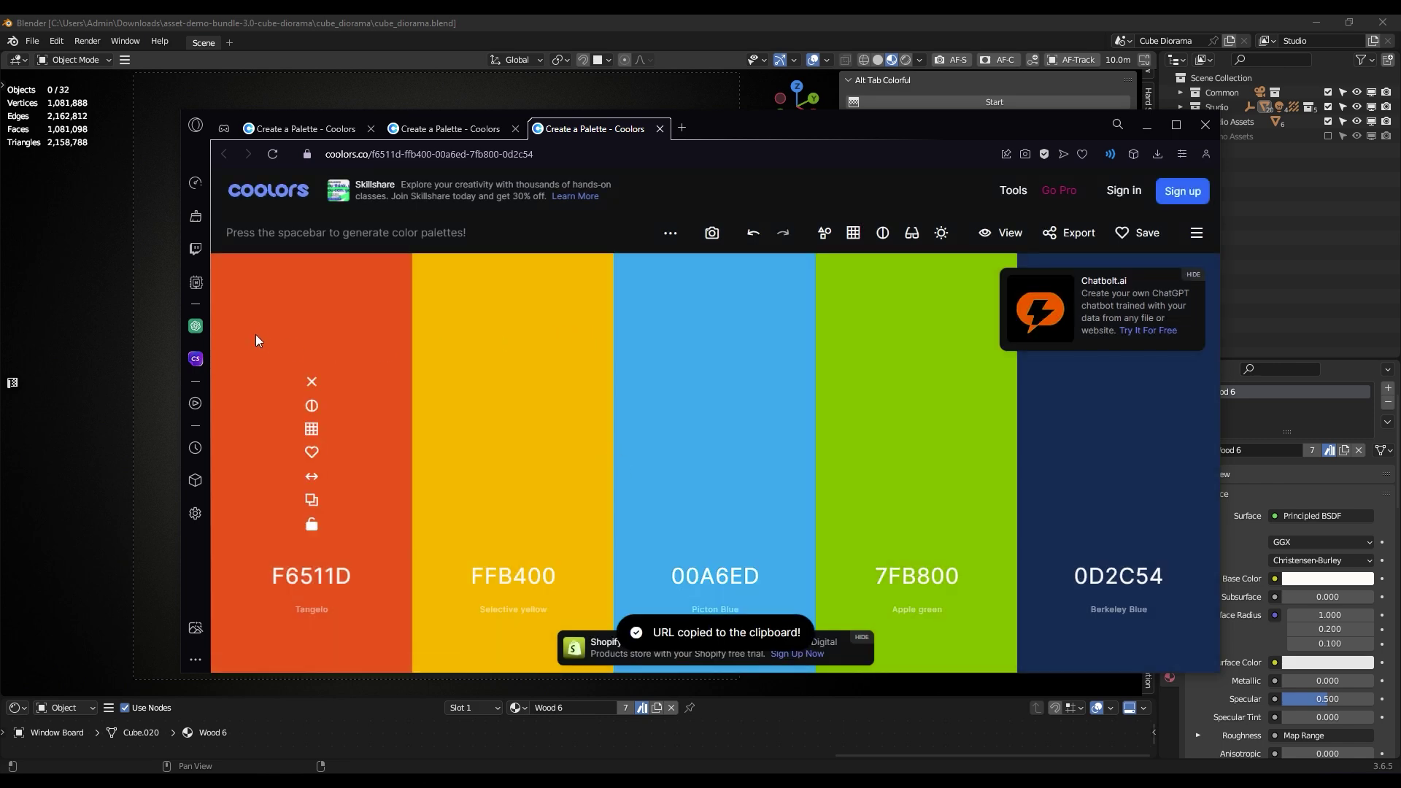
pyautogui.click(156, 325)
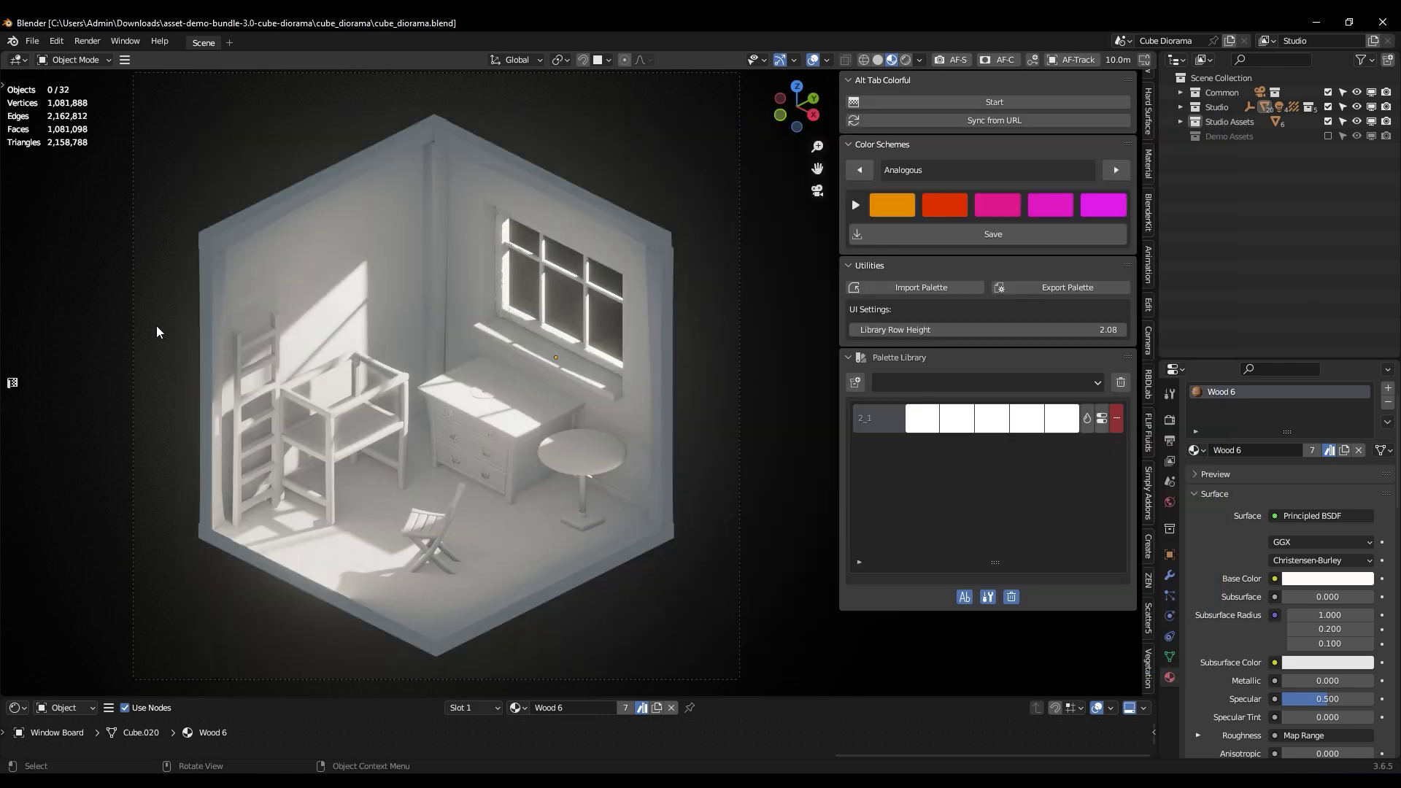
# Step: Sync the copied Coolors palette, make the beam and posts orange-red and the left wall navy
pyautogui.click(1025, 120)
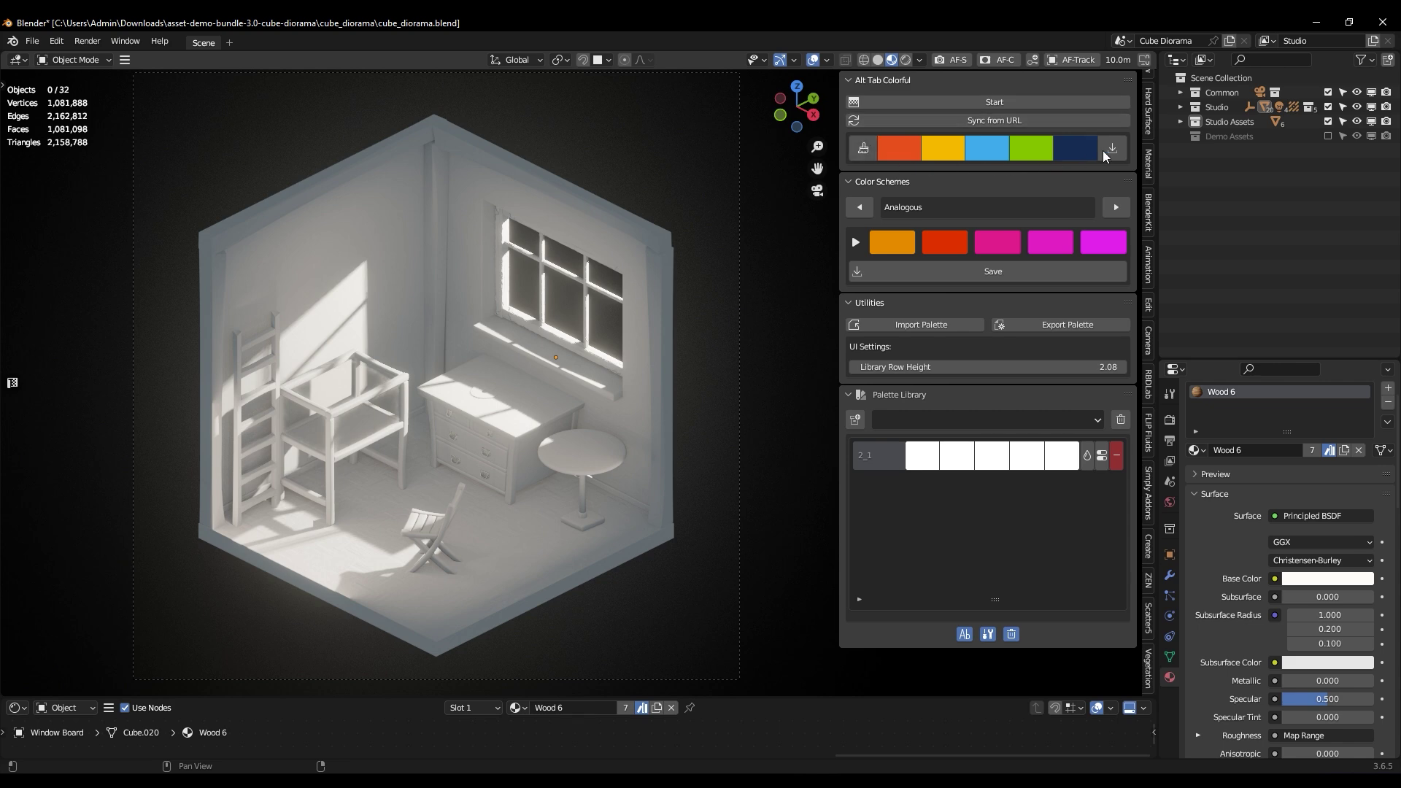
pyautogui.click(850, 182)
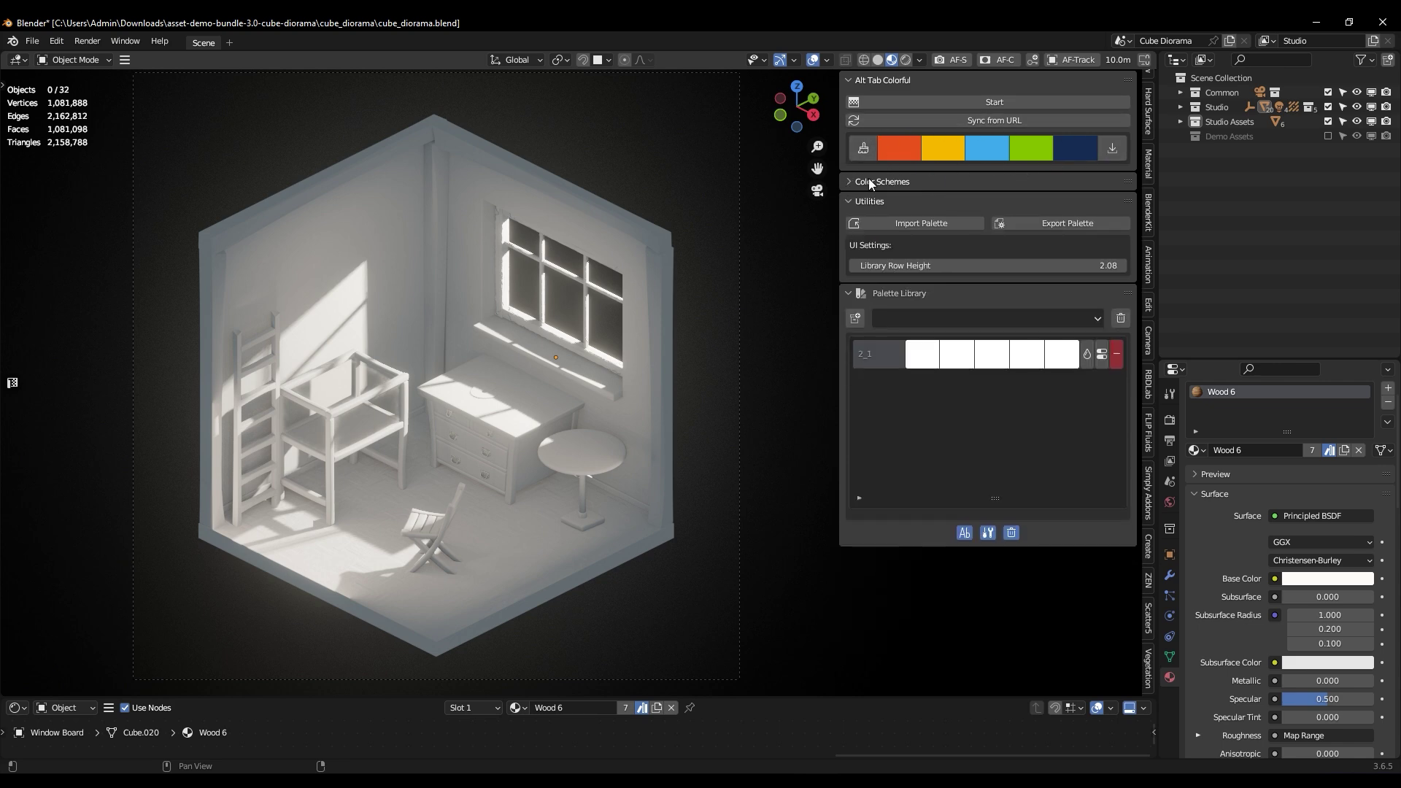
pyautogui.click(454, 134)
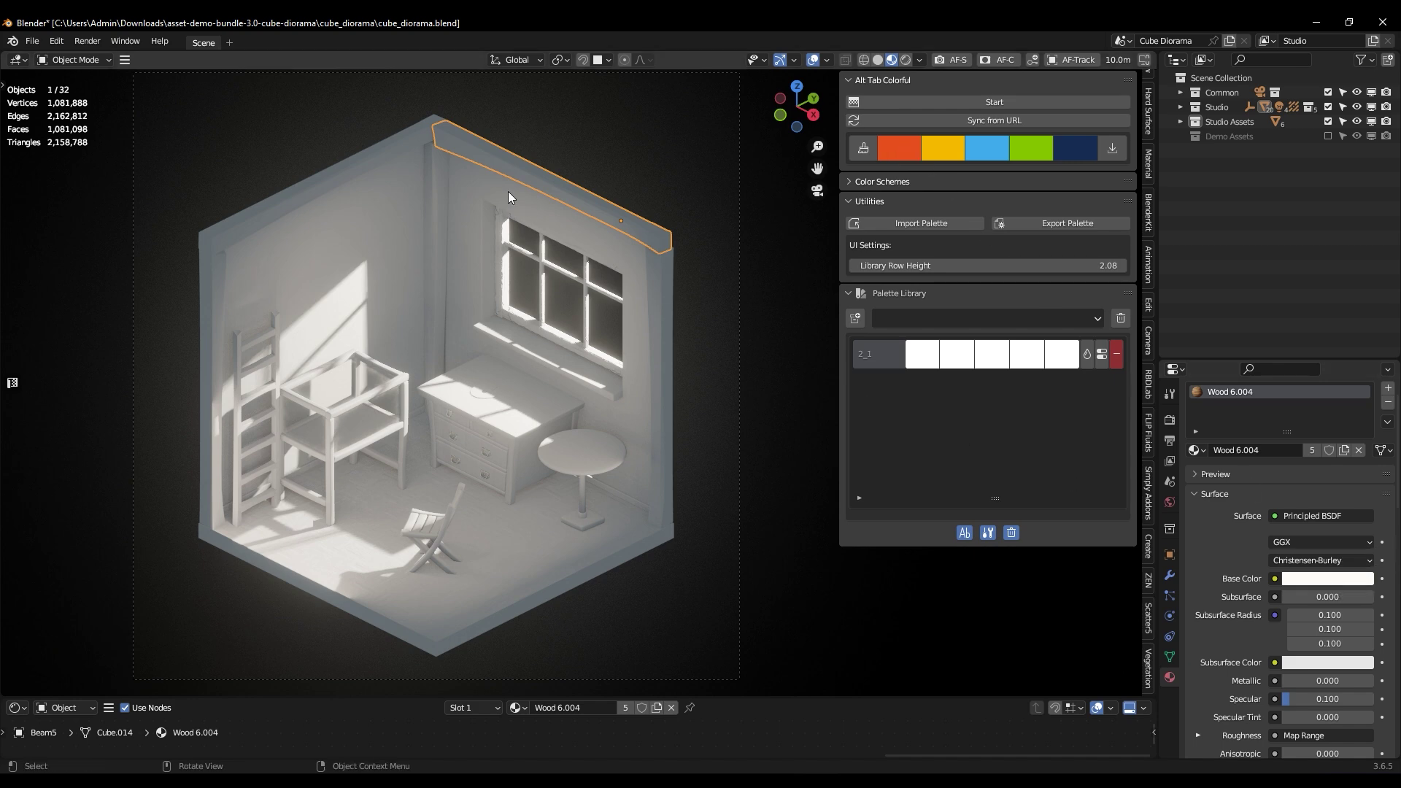
pyautogui.moveTo(887, 157); pyautogui.dragTo(1324, 578)
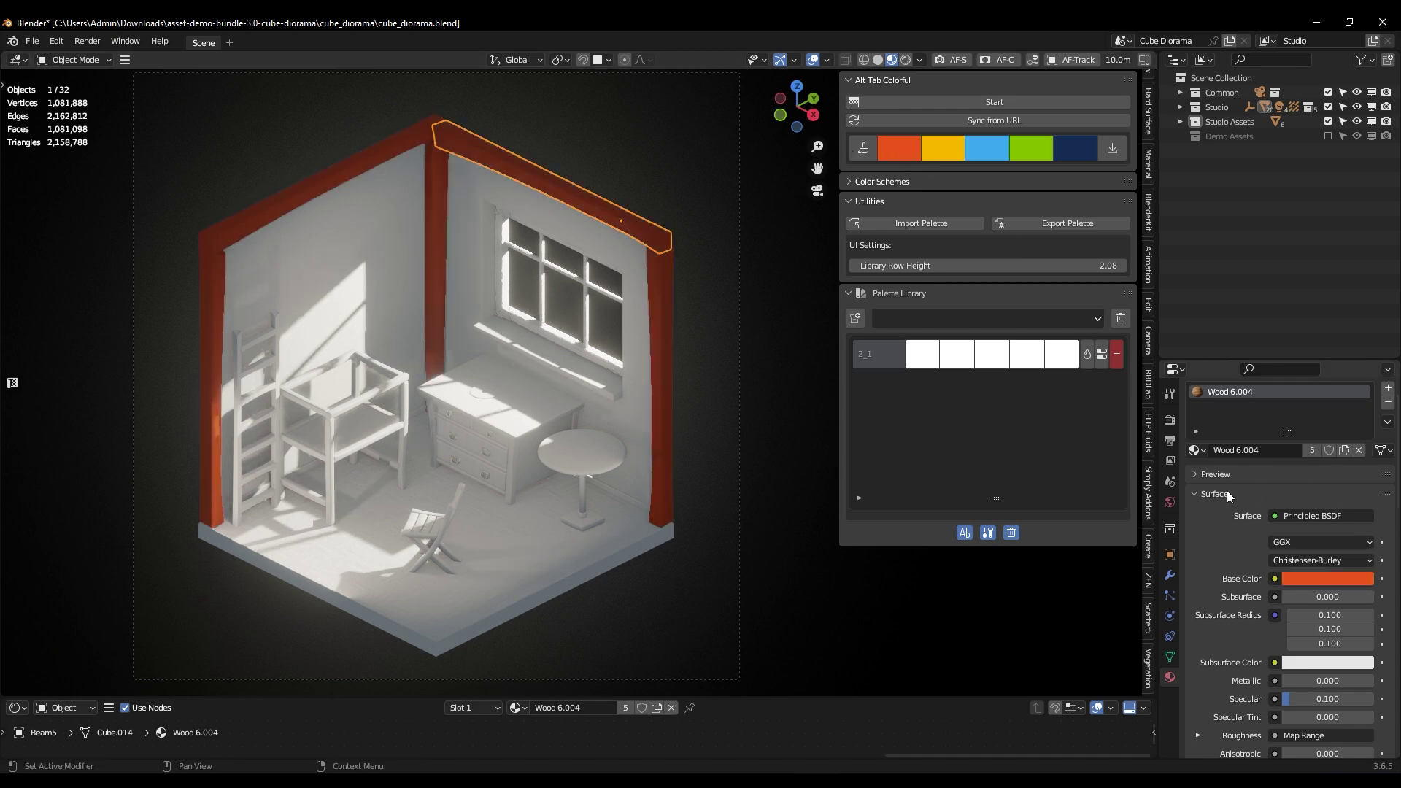
pyautogui.click(366, 243)
pyautogui.moveTo(1063, 151); pyautogui.dragTo(1317, 578)
# Step: Turn the right wall navy, the art palette red and the dresser handles light blue
pyautogui.click(623, 235)
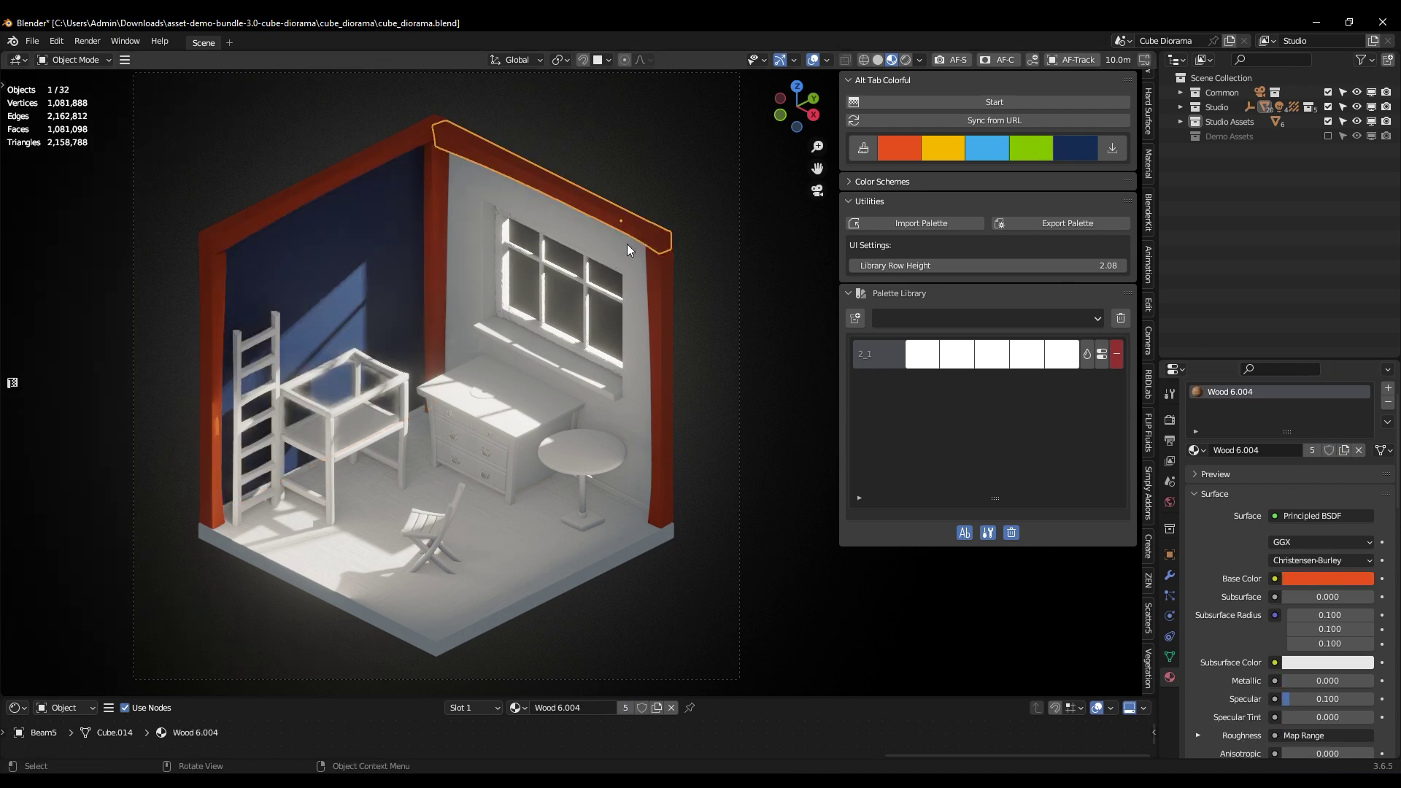
pyautogui.click(628, 244)
pyautogui.moveTo(1070, 154); pyautogui.dragTo(1319, 578)
pyautogui.click(520, 375)
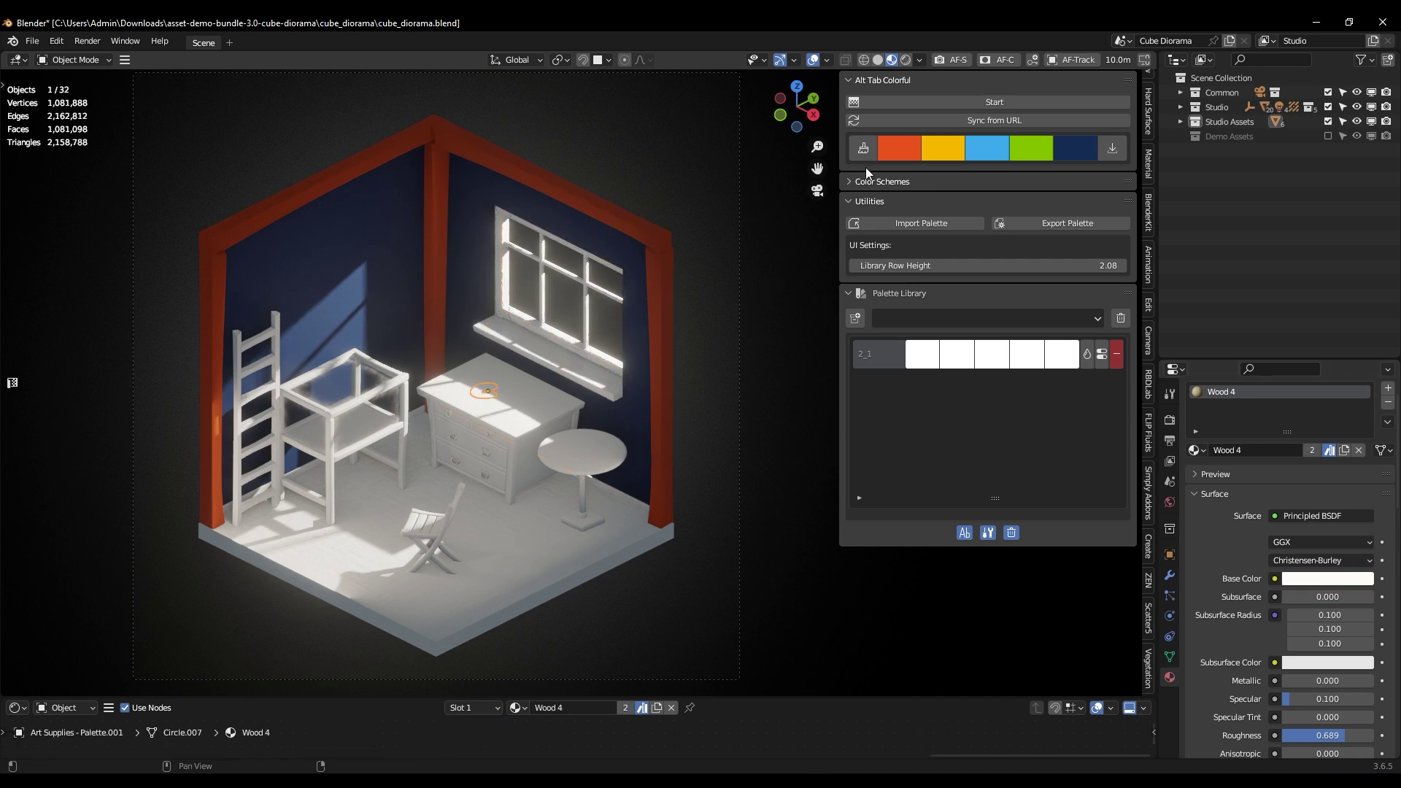
pyautogui.moveTo(1122, 417); pyautogui.dragTo(1317, 577)
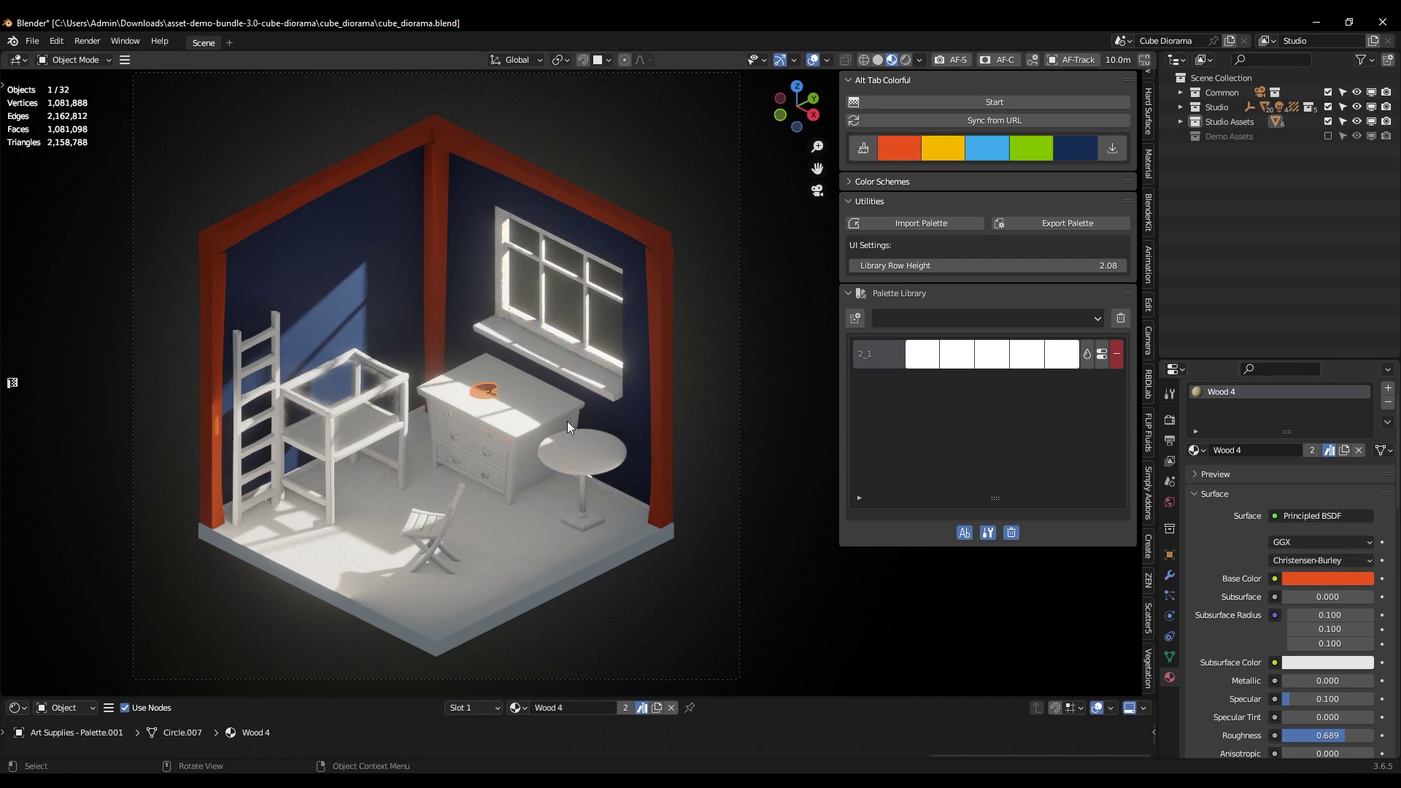
pyautogui.click(567, 422)
pyautogui.moveTo(976, 147); pyautogui.dragTo(1306, 605)
pyautogui.scroll(1, 616, 515)
pyautogui.click(501, 587)
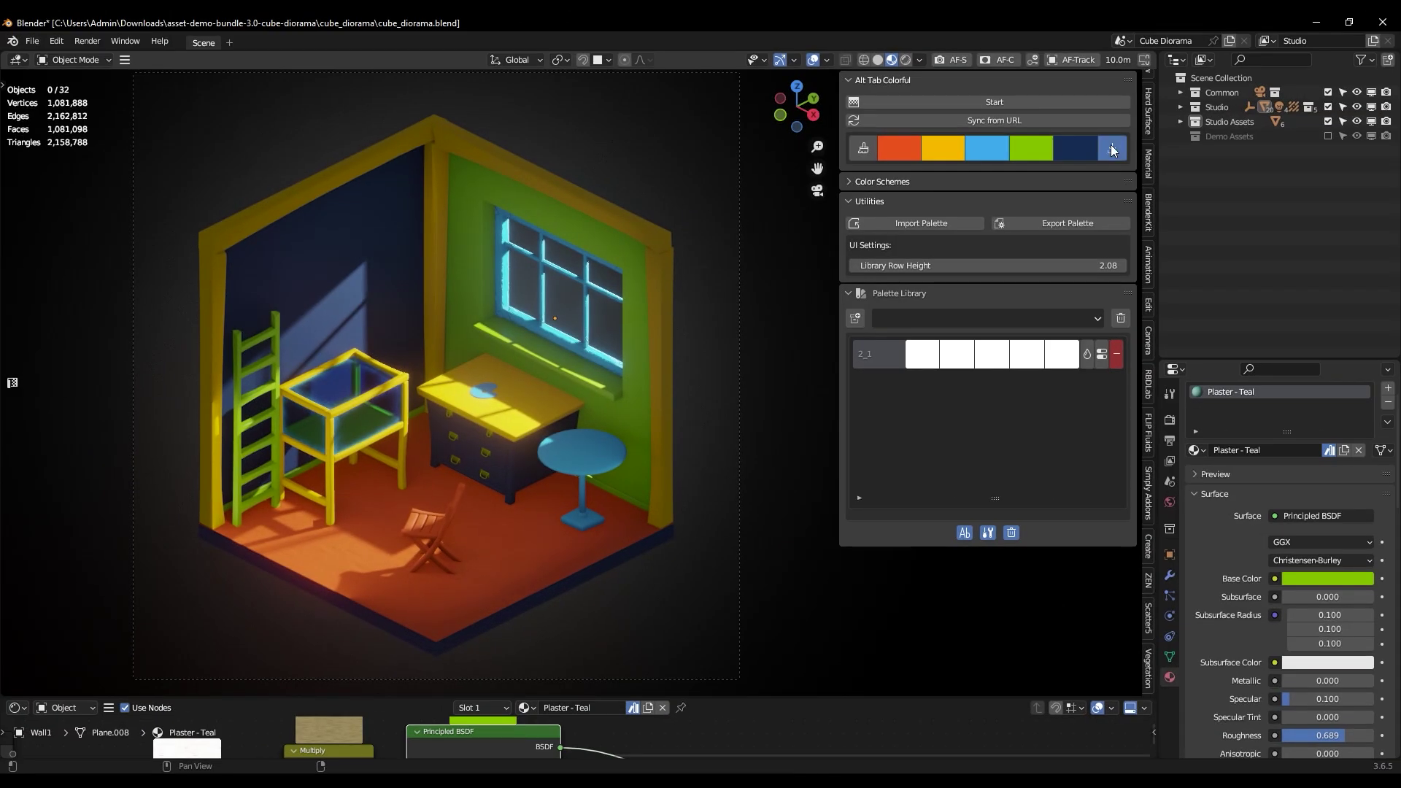
# Step: Save the synced palette to the library as 'custom palette 1' and select every room object
pyautogui.click(1110, 146)
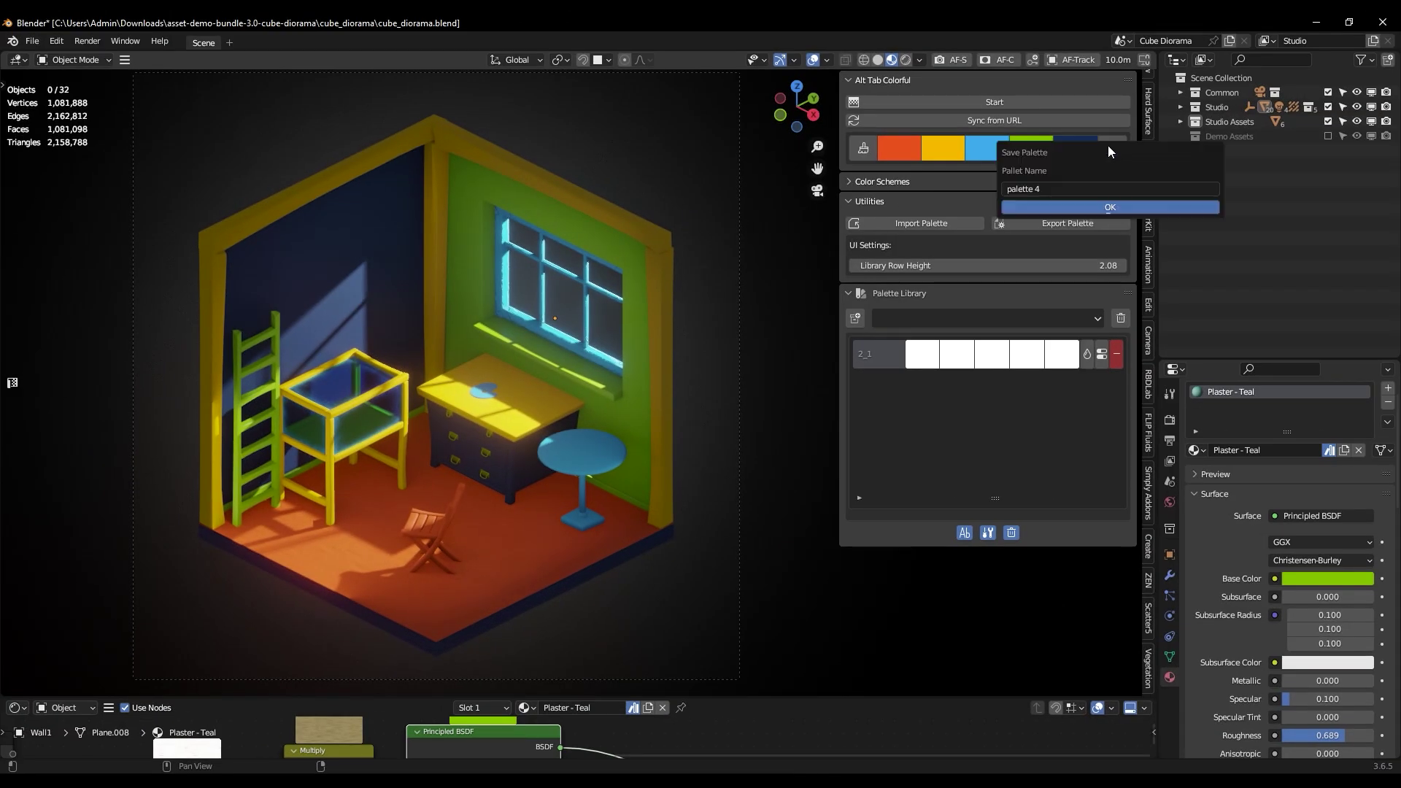
pyautogui.click(1049, 188)
pyautogui.write('custom palette 1')
pyautogui.press('Return')
pyautogui.click(1070, 205)
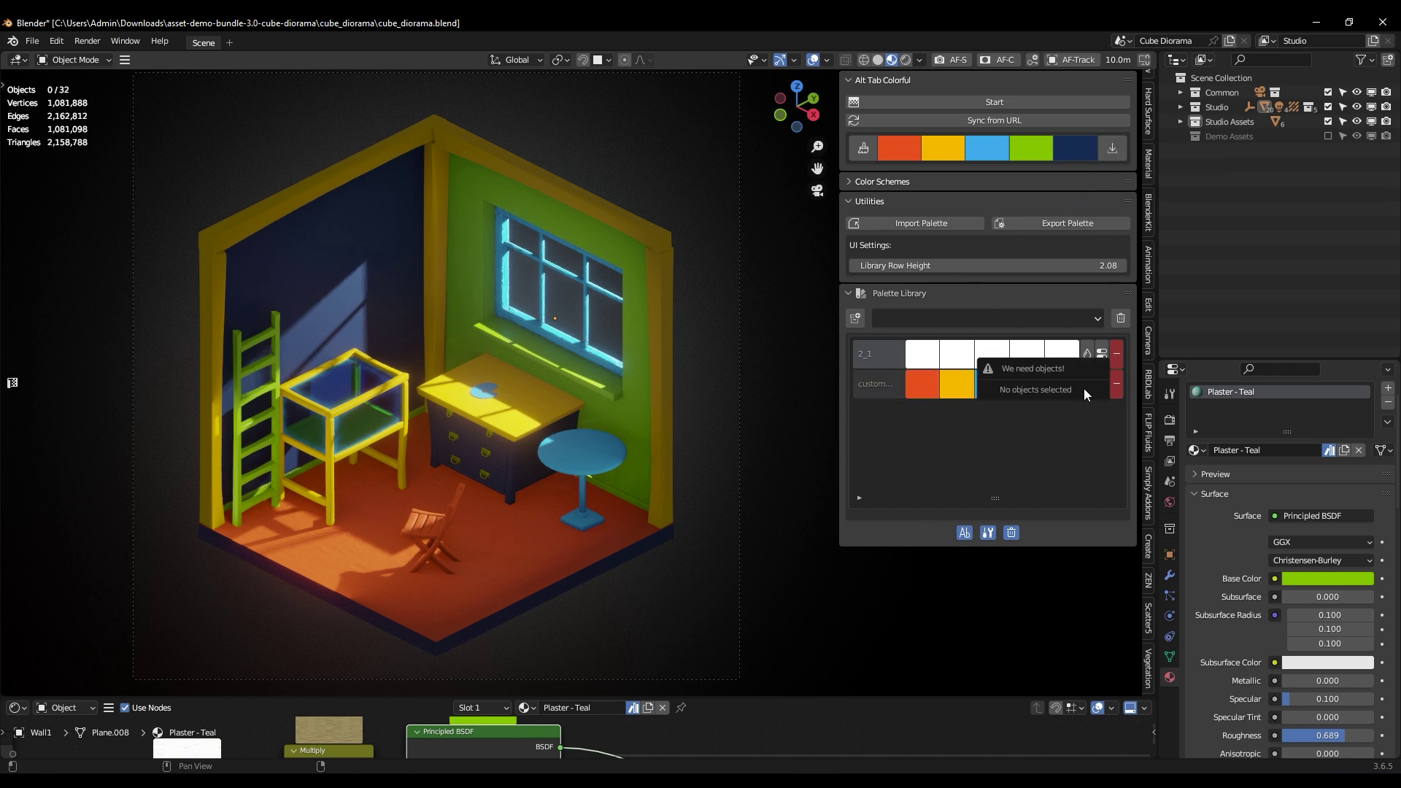
pyautogui.moveTo(703, 118); pyautogui.dragTo(201, 645)
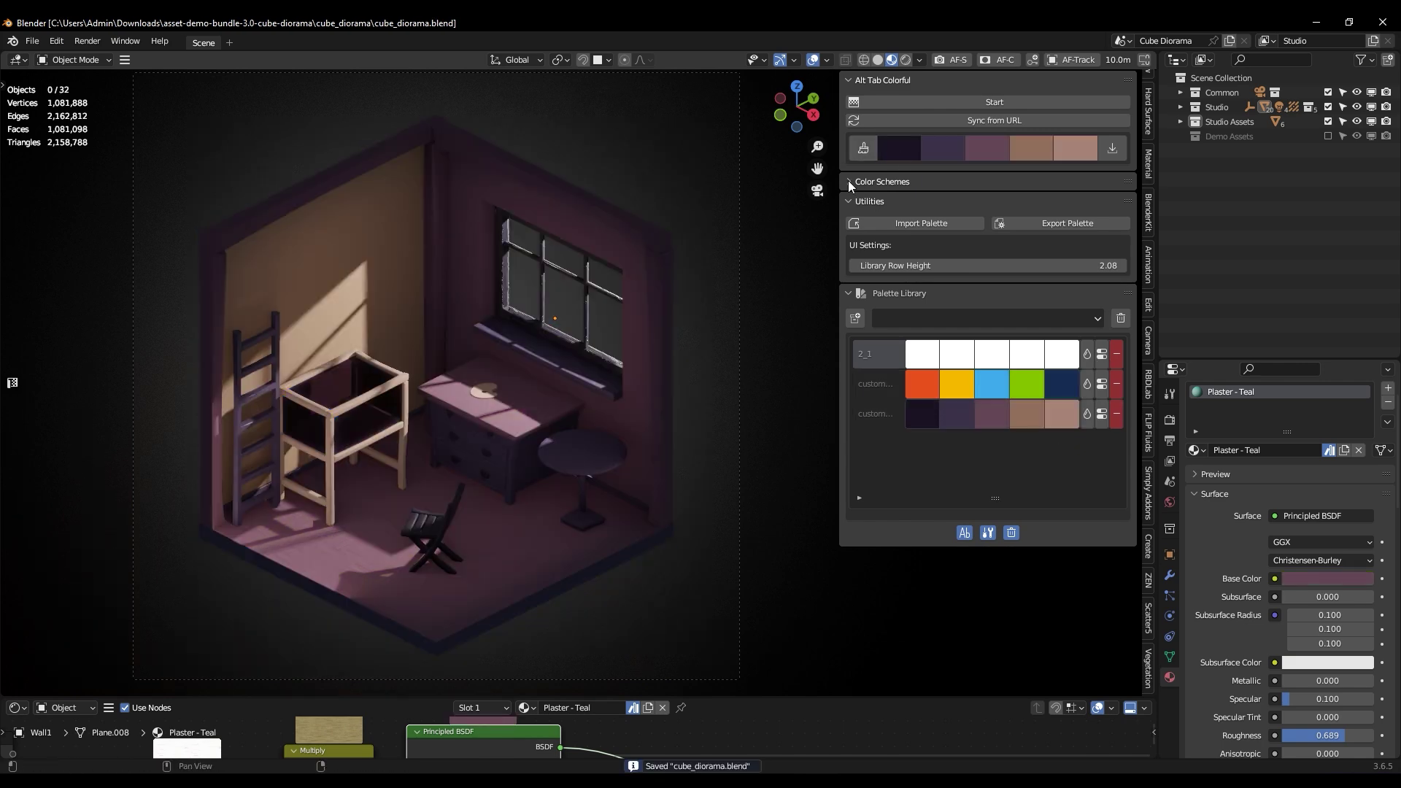
# Step: Build Monochromatic colour schemes from several palette colours in the Color Schemes section
pyautogui.click(847, 181)
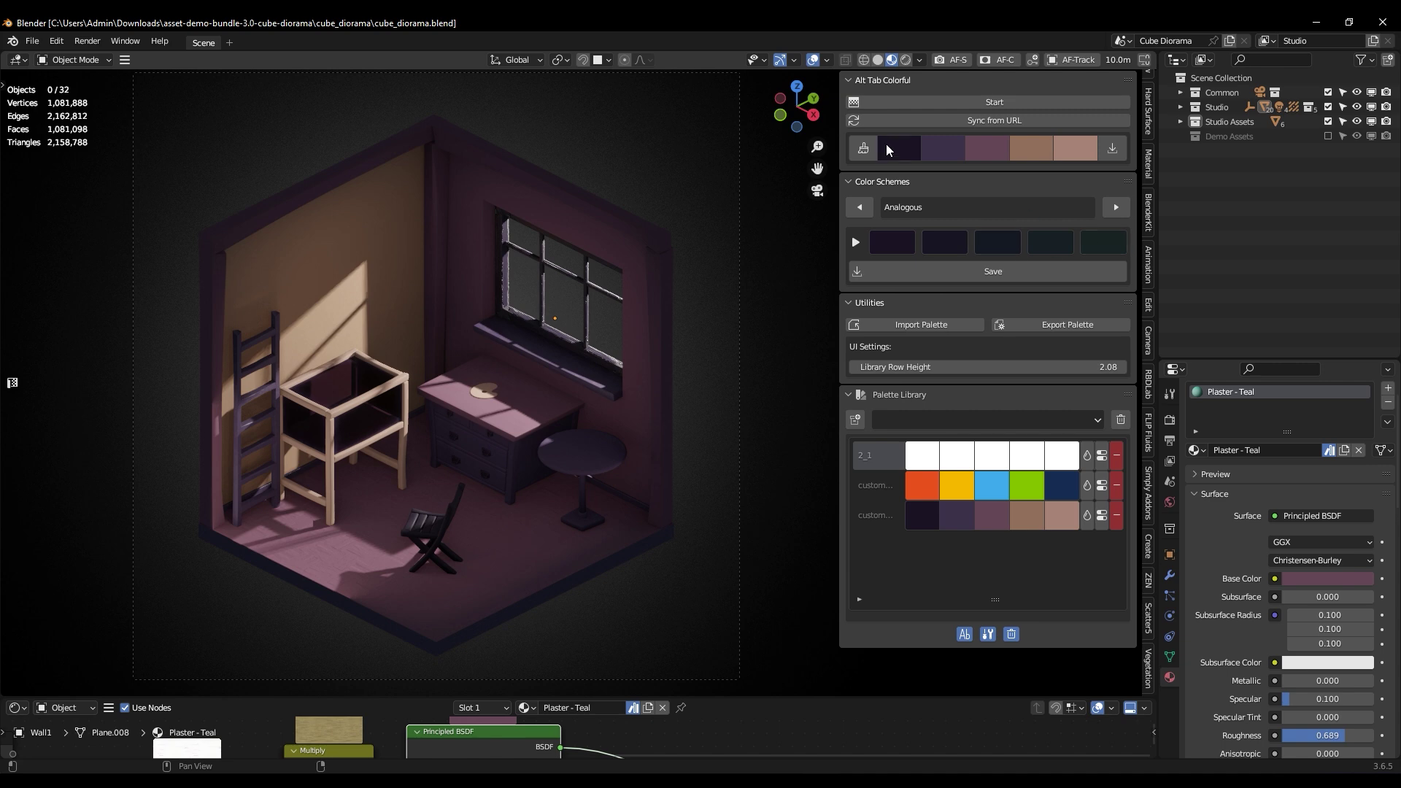
pyautogui.moveTo(1031, 149); pyautogui.dragTo(898, 242)
pyautogui.moveTo(1074, 149); pyautogui.dragTo(899, 242)
pyautogui.click(1116, 207)
pyautogui.moveTo(901, 155); pyautogui.dragTo(899, 242)
pyautogui.moveTo(943, 150); pyautogui.dragTo(899, 242)
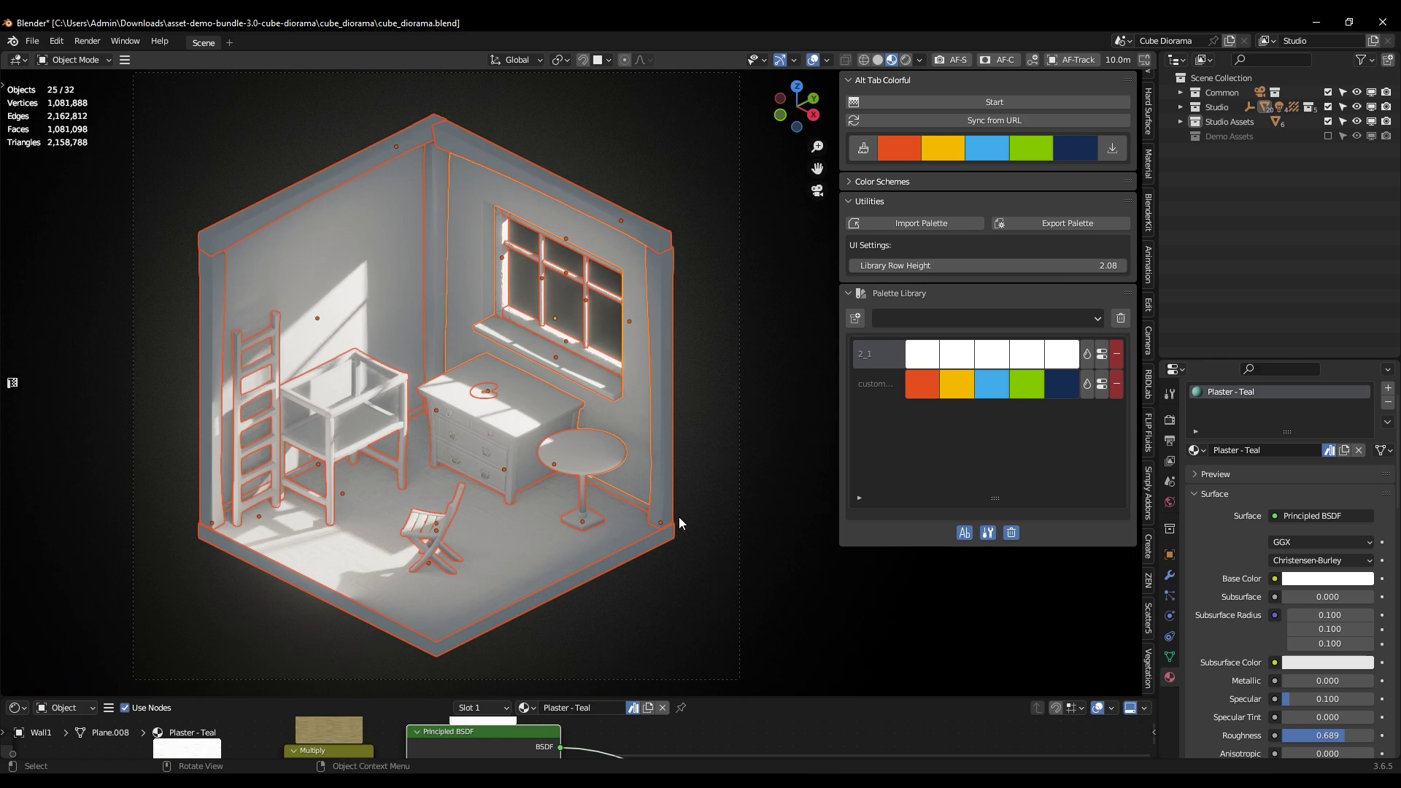
# Step: Sync the purple palette from the copied link and save it to the library
pyautogui.click(713, 266)
pyautogui.hotkey('alt', 'Tab')
pyautogui.hotkey('ctrl', 'c')
pyautogui.hotkey('alt', 'Tab')
pyautogui.click(1008, 121)
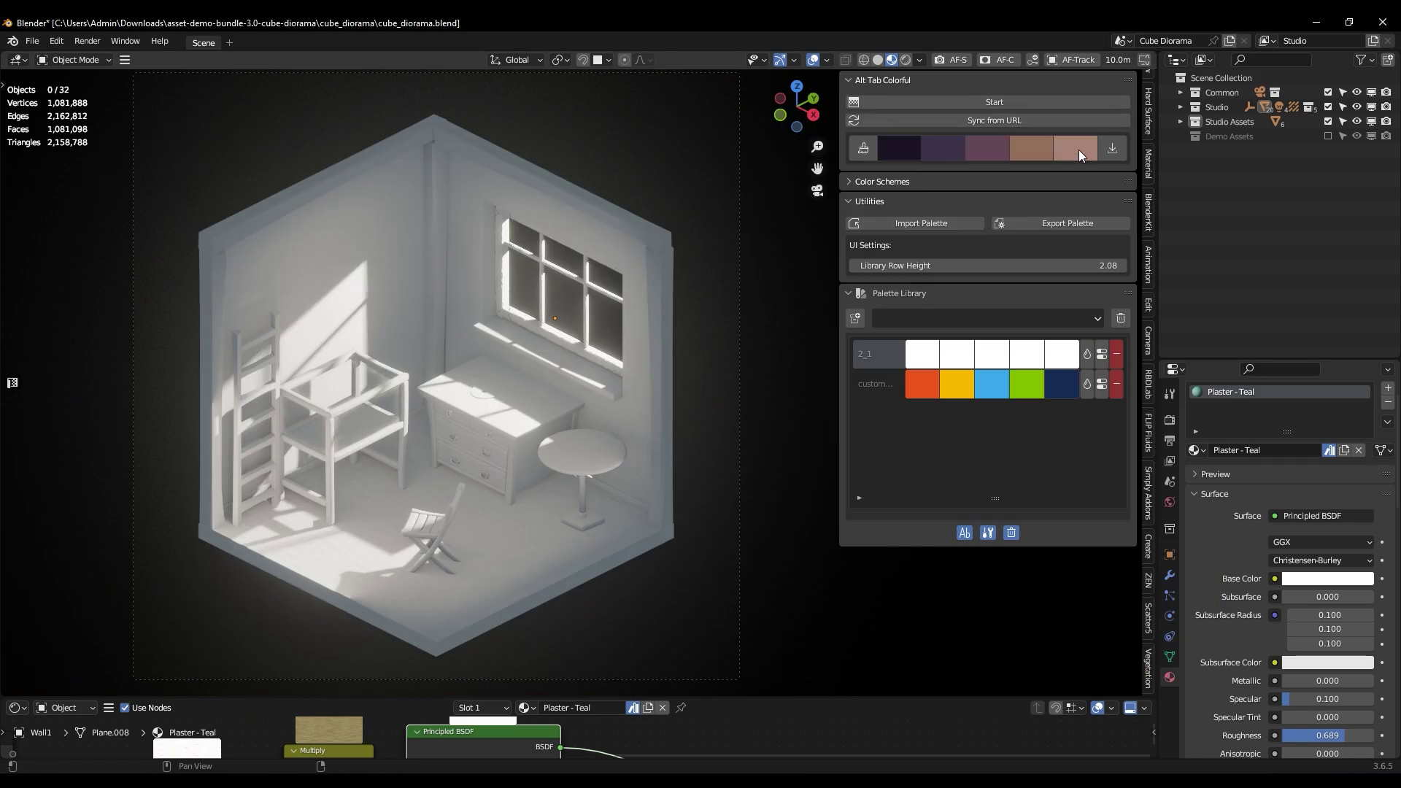
pyautogui.click(1112, 148)
pyautogui.click(1093, 212)
# Step: Select all room objects and apply the purple palette to them
pyautogui.click(1087, 415)
pyautogui.press('a')
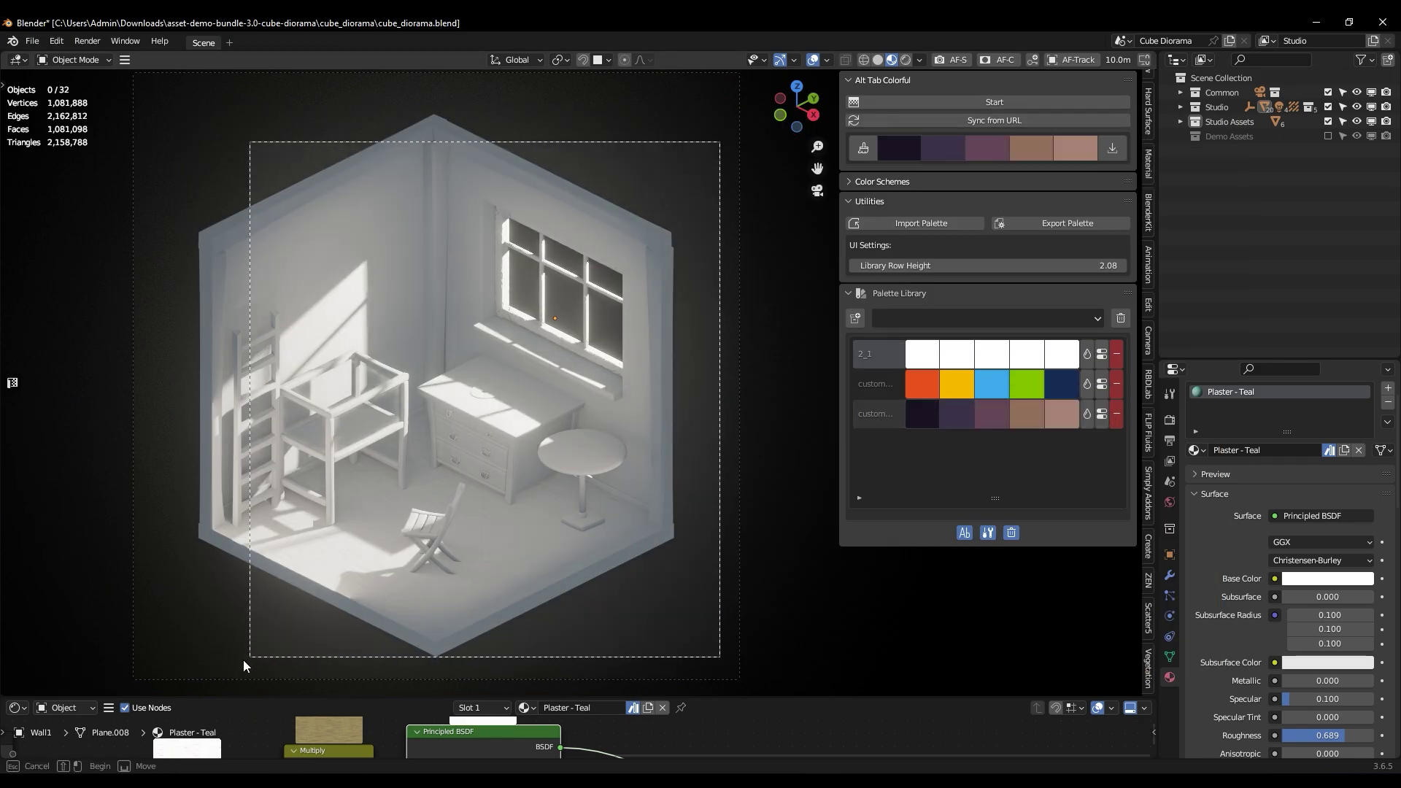
pyautogui.click(1087, 413)
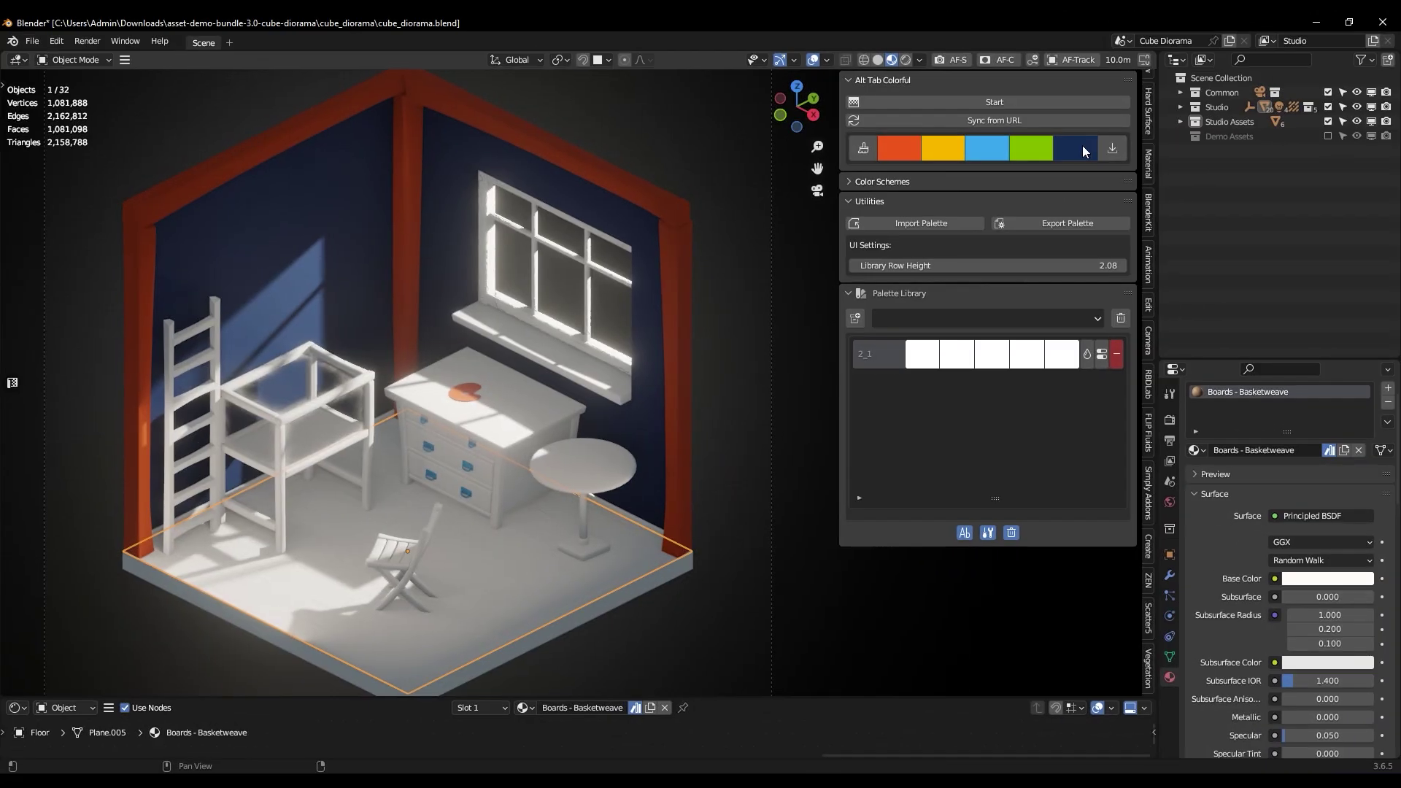
# Step: Turn the floor dark blue and the round table blue, then box-select the whole diorama
pyautogui.moveTo(1327, 661); pyautogui.dragTo(1325, 579)
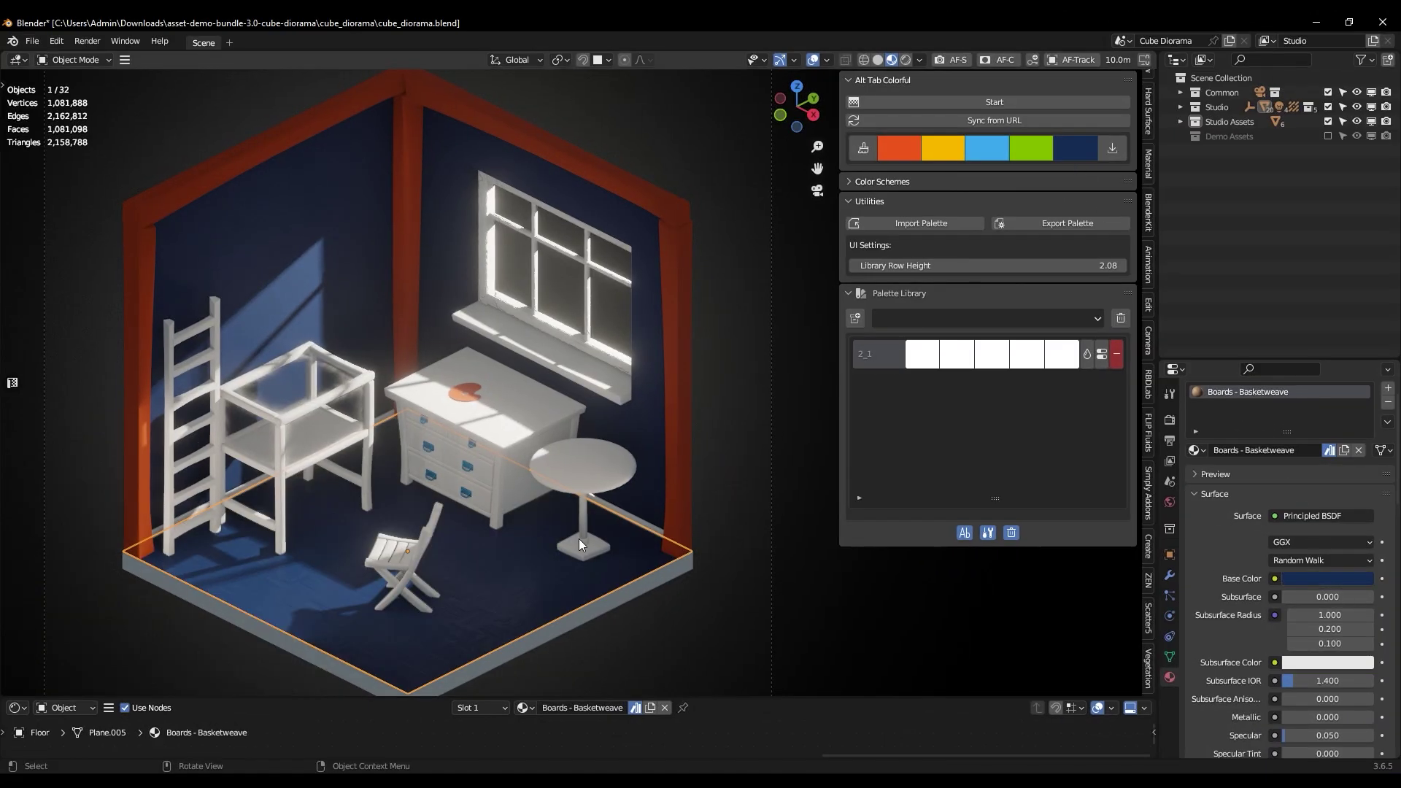
pyautogui.click(548, 466)
pyautogui.moveTo(1000, 175); pyautogui.dragTo(1327, 578)
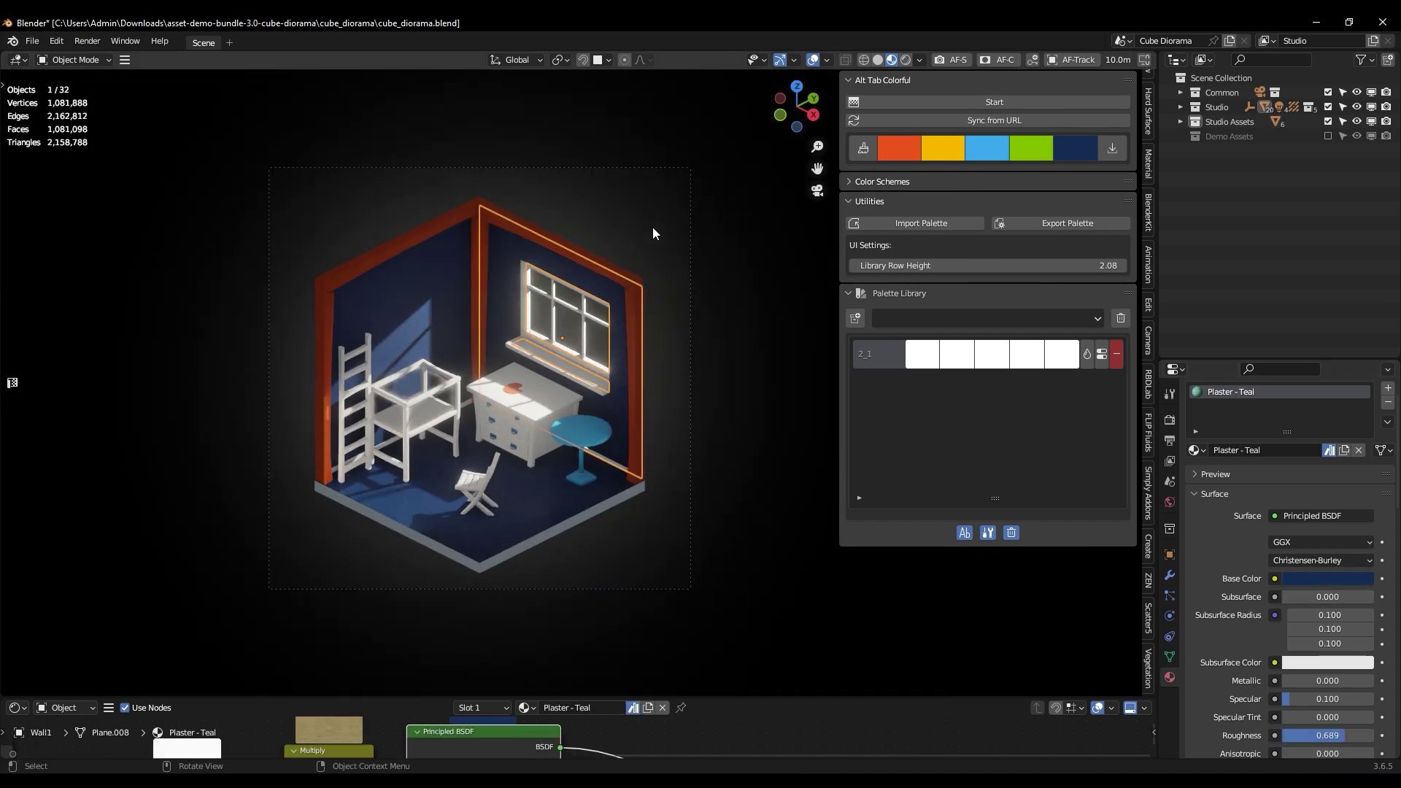
pyautogui.hotkey('ctrl', 'b')
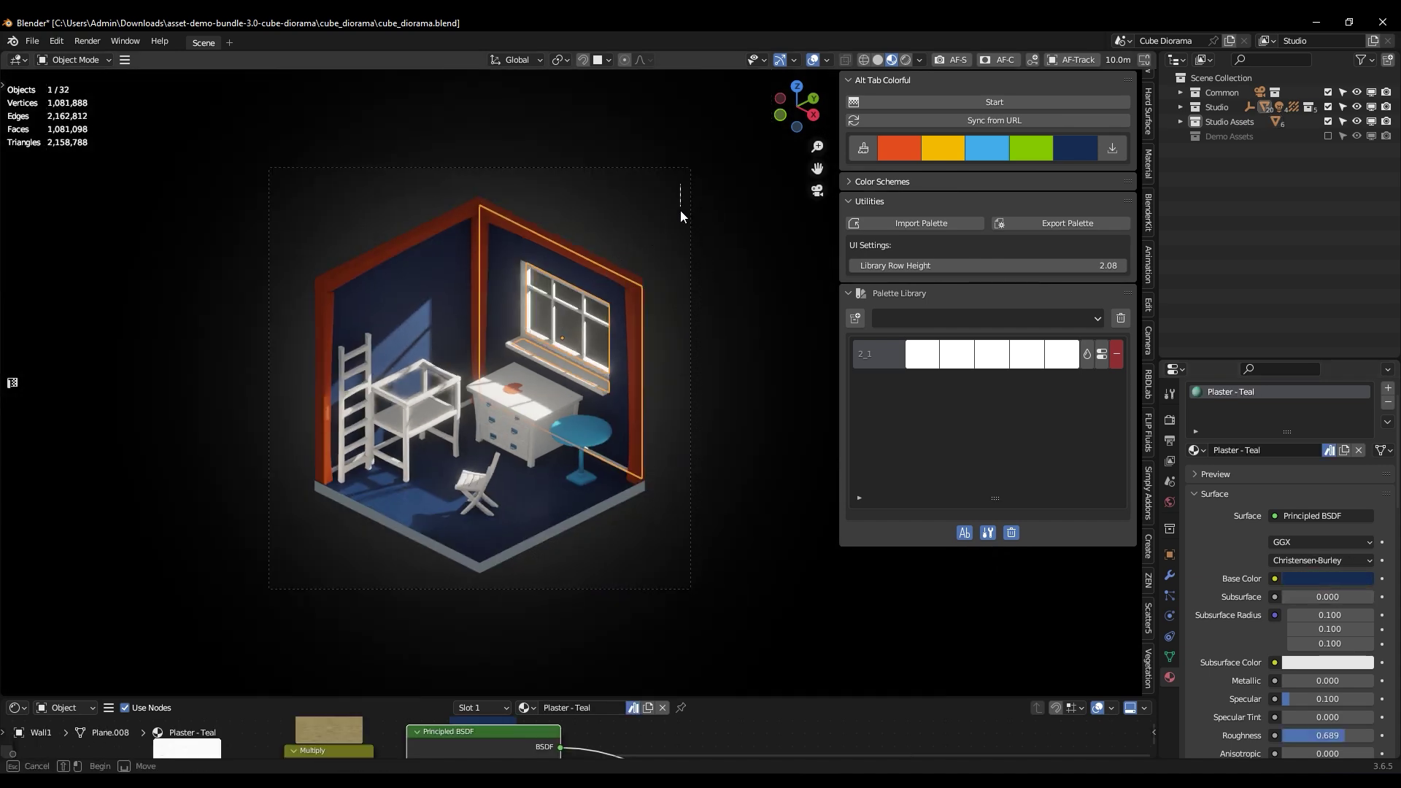
pyautogui.moveTo(680, 184); pyautogui.dragTo(272, 576)
# Step: Shuffle palette colours across the 25 selected objects until mauve and tan, then deselect
pyautogui.press('Home')
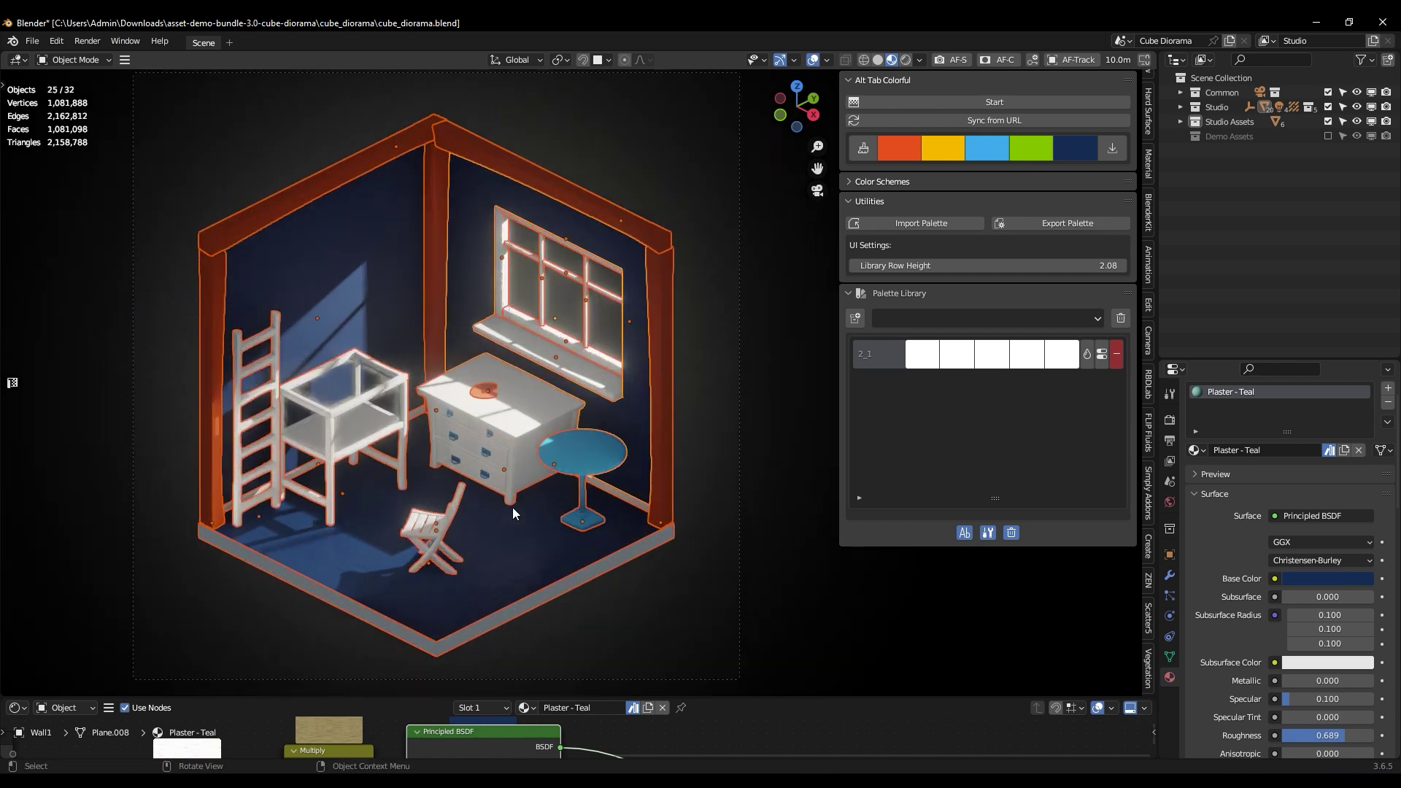
pyautogui.click(863, 149)
pyautogui.click(864, 150)
pyautogui.click(864, 149)
pyautogui.click(864, 150)
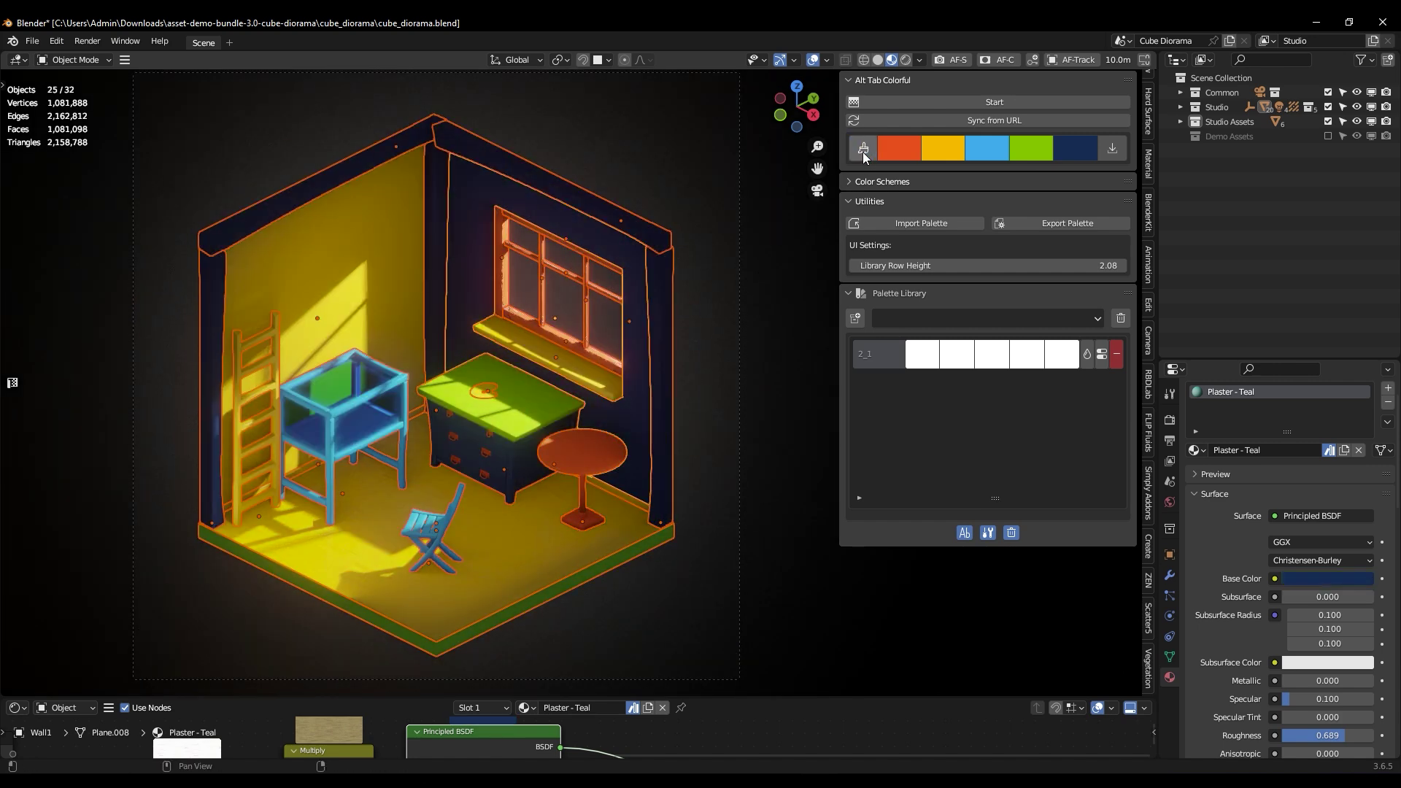
pyautogui.click(863, 150)
pyautogui.click(864, 150)
pyautogui.click(864, 150)
pyautogui.click(864, 150)
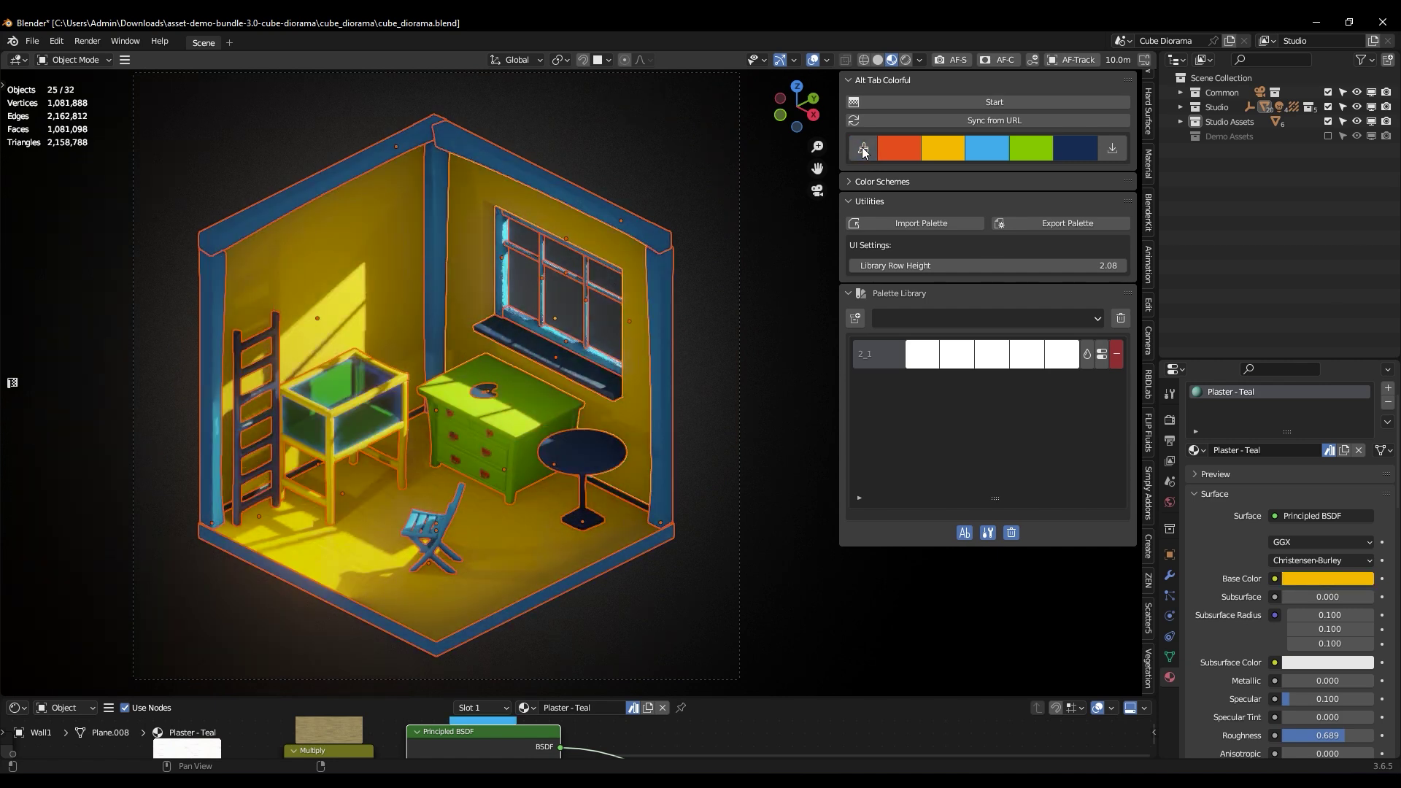
pyautogui.click(864, 150)
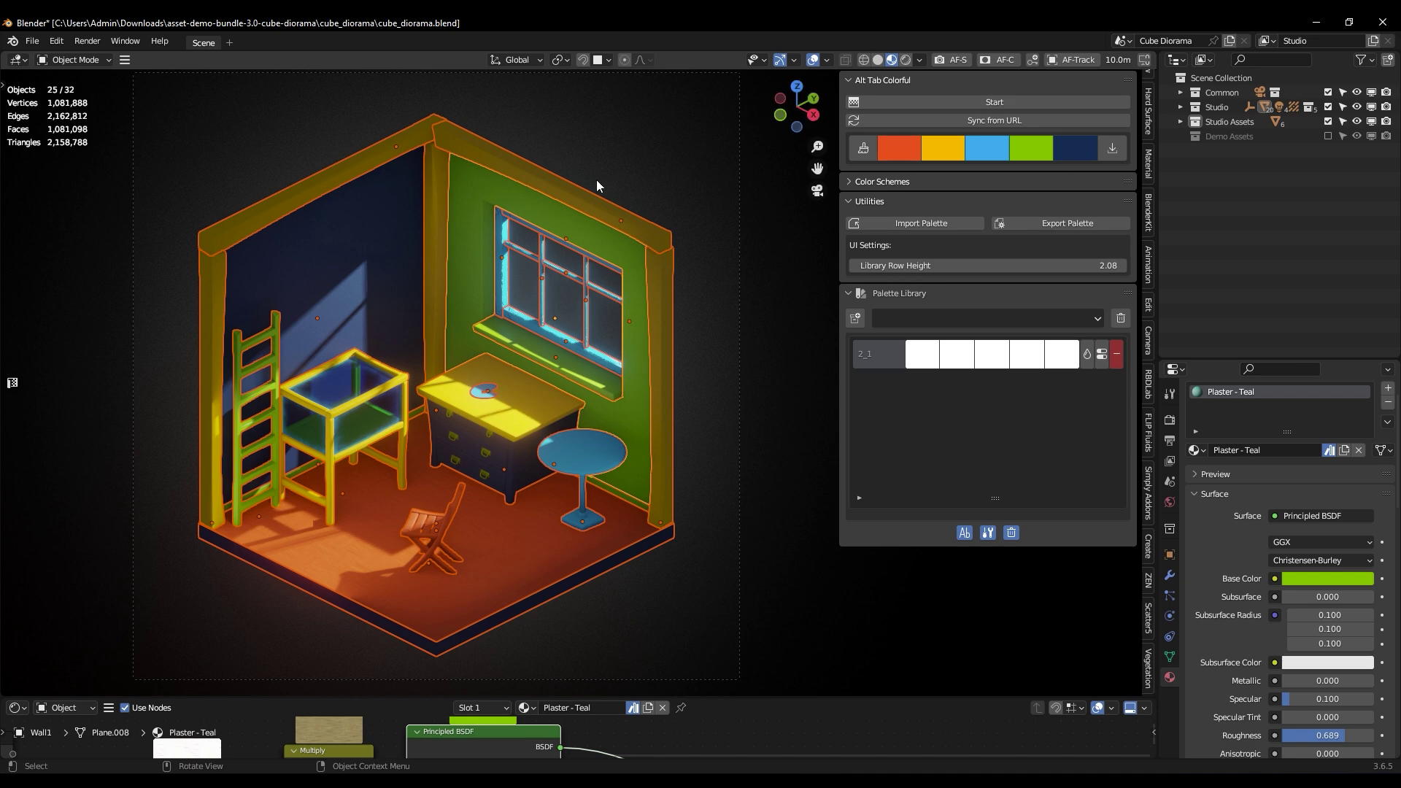
pyautogui.click(597, 179)
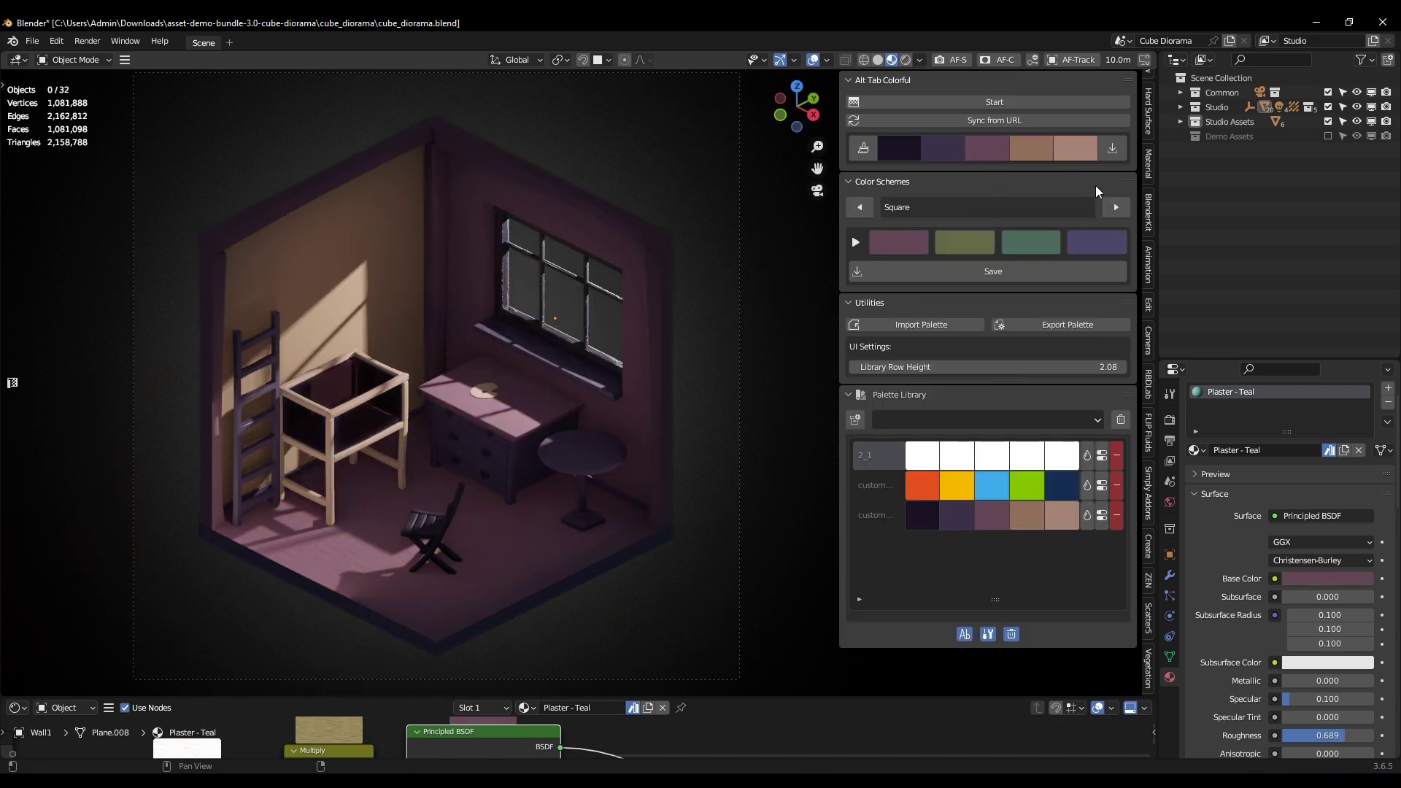
# Step: Switch the colour scheme to Analogous and import palette 2 into the combined Palette Library
pyautogui.click(1114, 207)
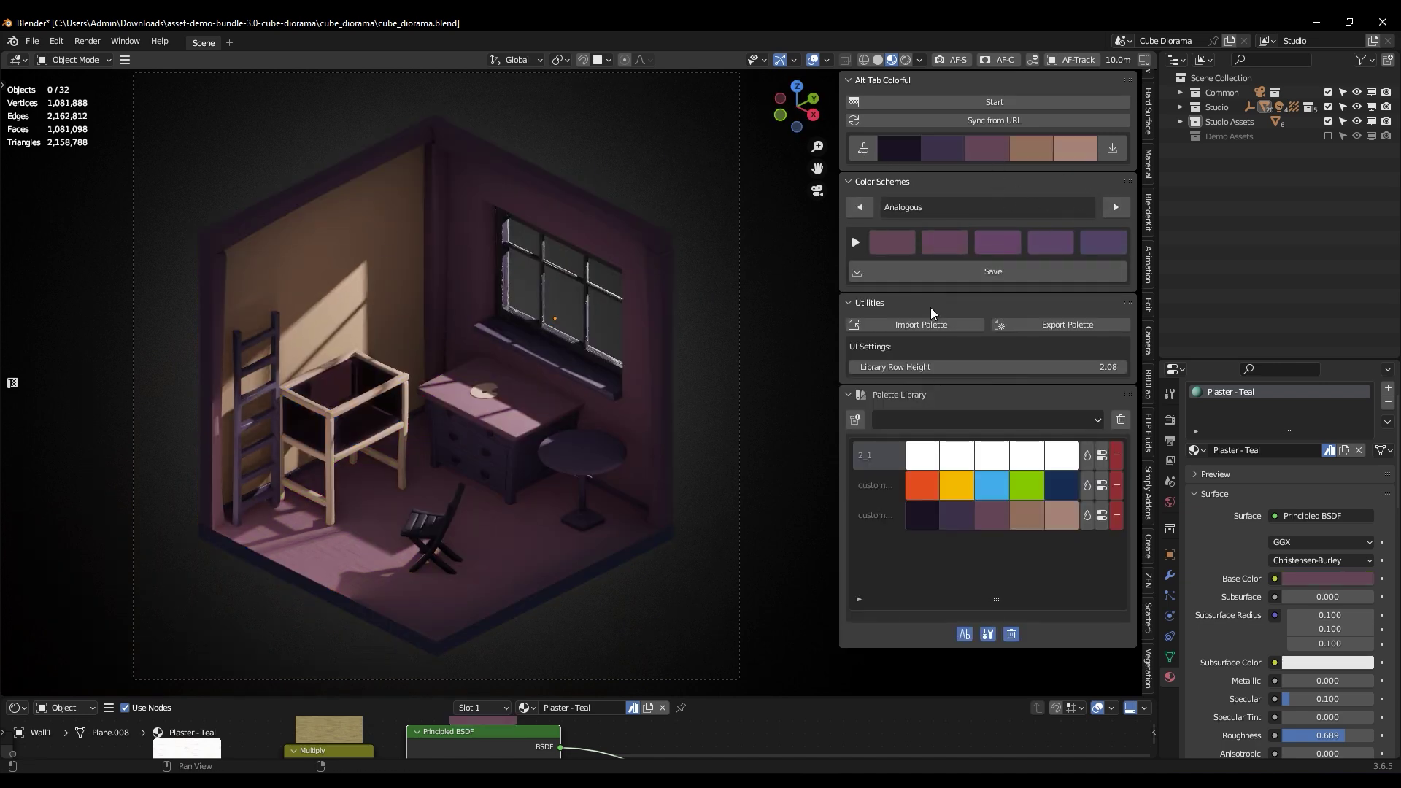
pyautogui.click(904, 325)
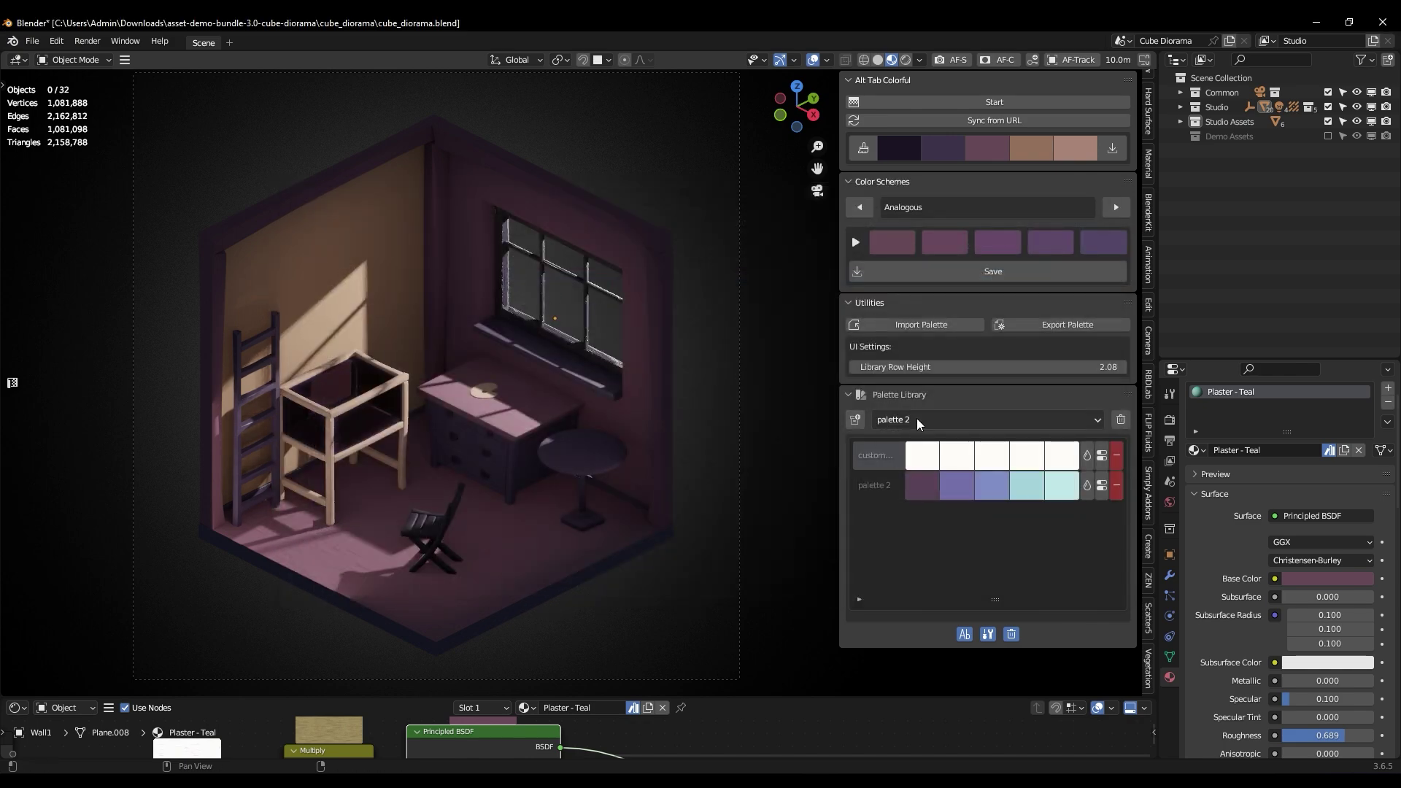
pyautogui.click(917, 419)
pyautogui.click(907, 457)
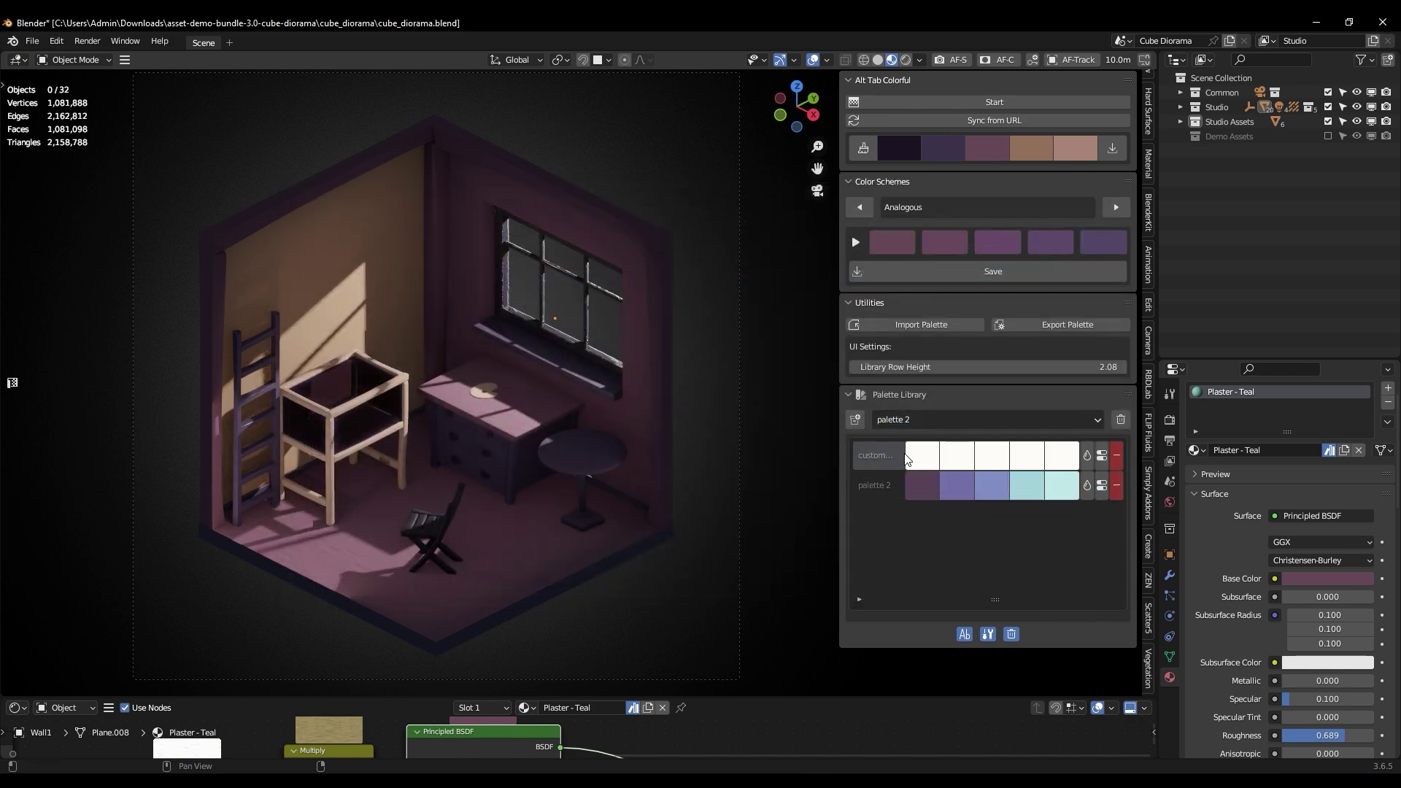
pyautogui.click(911, 421)
pyautogui.click(905, 438)
pyautogui.click(926, 417)
pyautogui.click(902, 456)
# Step: Import palette 3.json and palette 4.json into the library
pyautogui.click(882, 324)
pyautogui.doubleClick(517, 286)
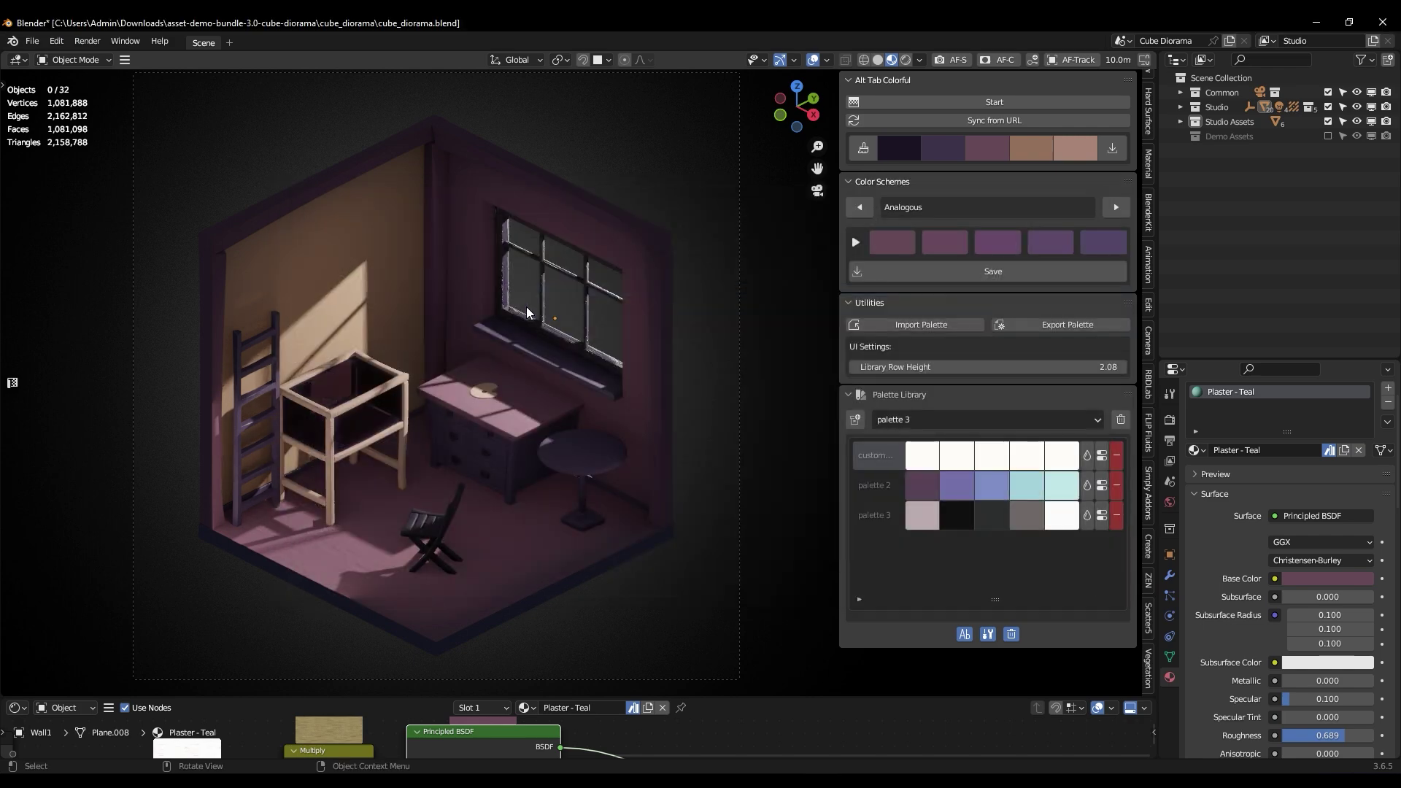
pyautogui.click(949, 323)
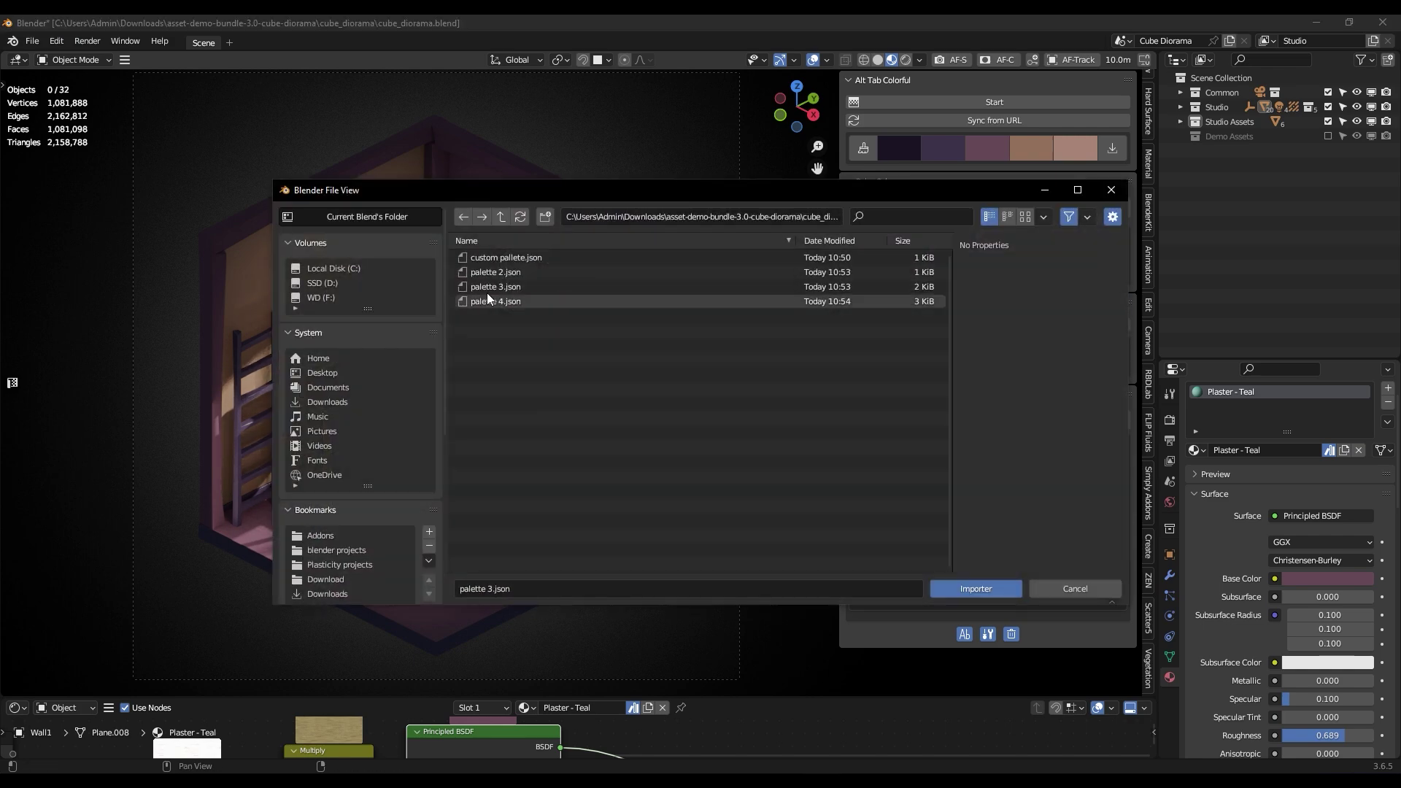
pyautogui.doubleClick(511, 301)
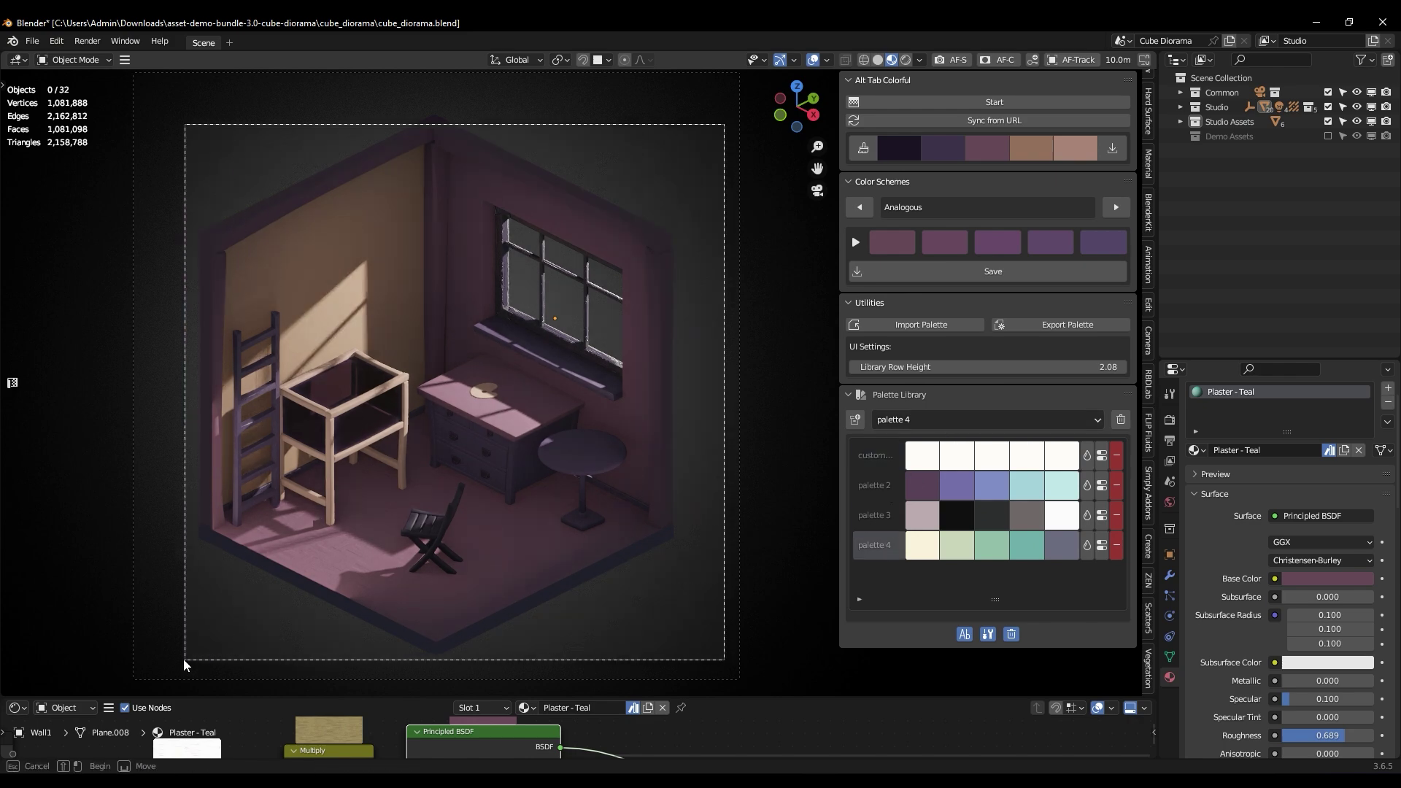
# Step: Try palettes 4, 3 and 2 on the room's objects
pyautogui.click(1086, 548)
pyautogui.click(1087, 515)
pyautogui.click(1089, 517)
pyautogui.click(1088, 514)
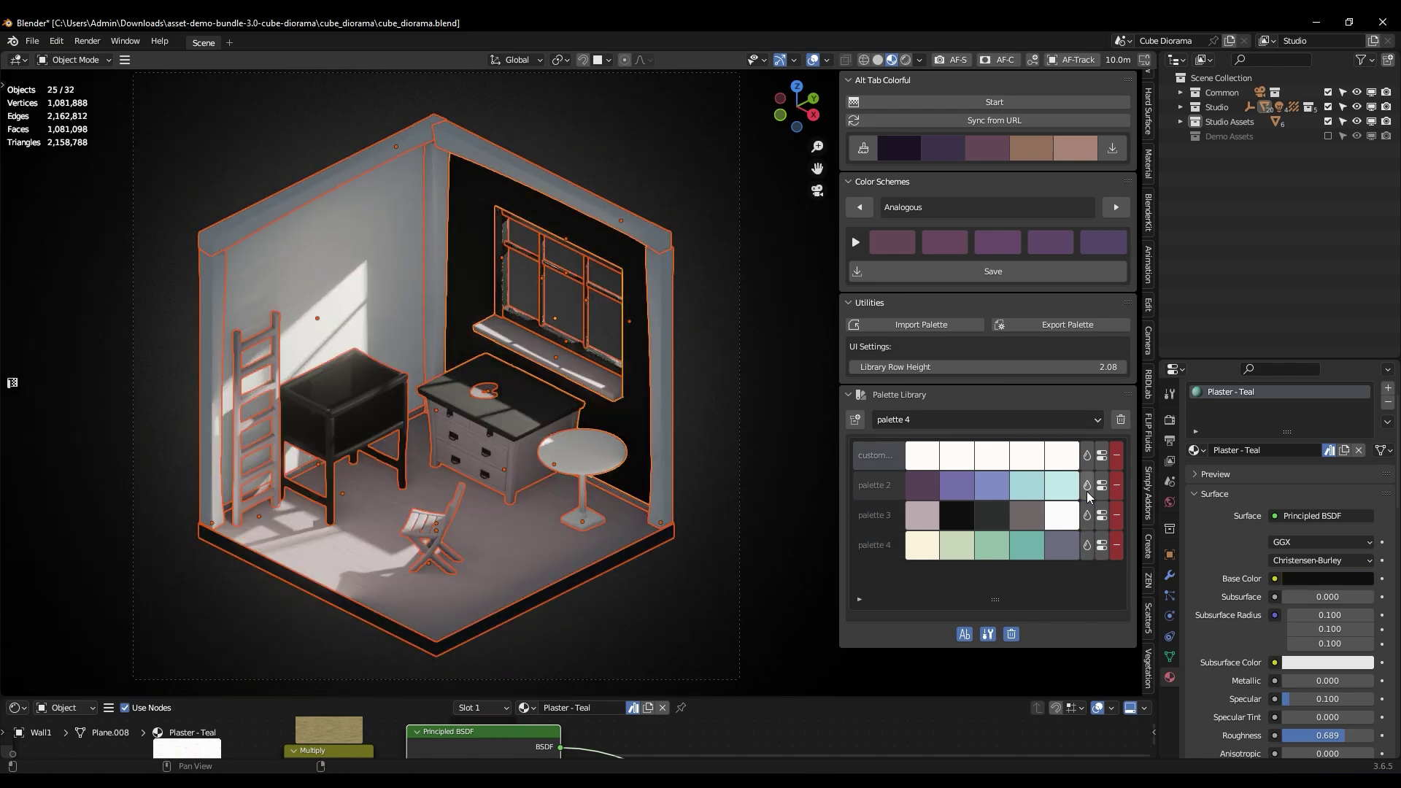
pyautogui.click(1087, 488)
pyautogui.click(1086, 488)
# Step: Recolour the room with the bright custom palette from the combined Palette Library
pyautogui.click(937, 399)
pyautogui.click(936, 399)
pyautogui.click(934, 423)
pyautogui.click(919, 447)
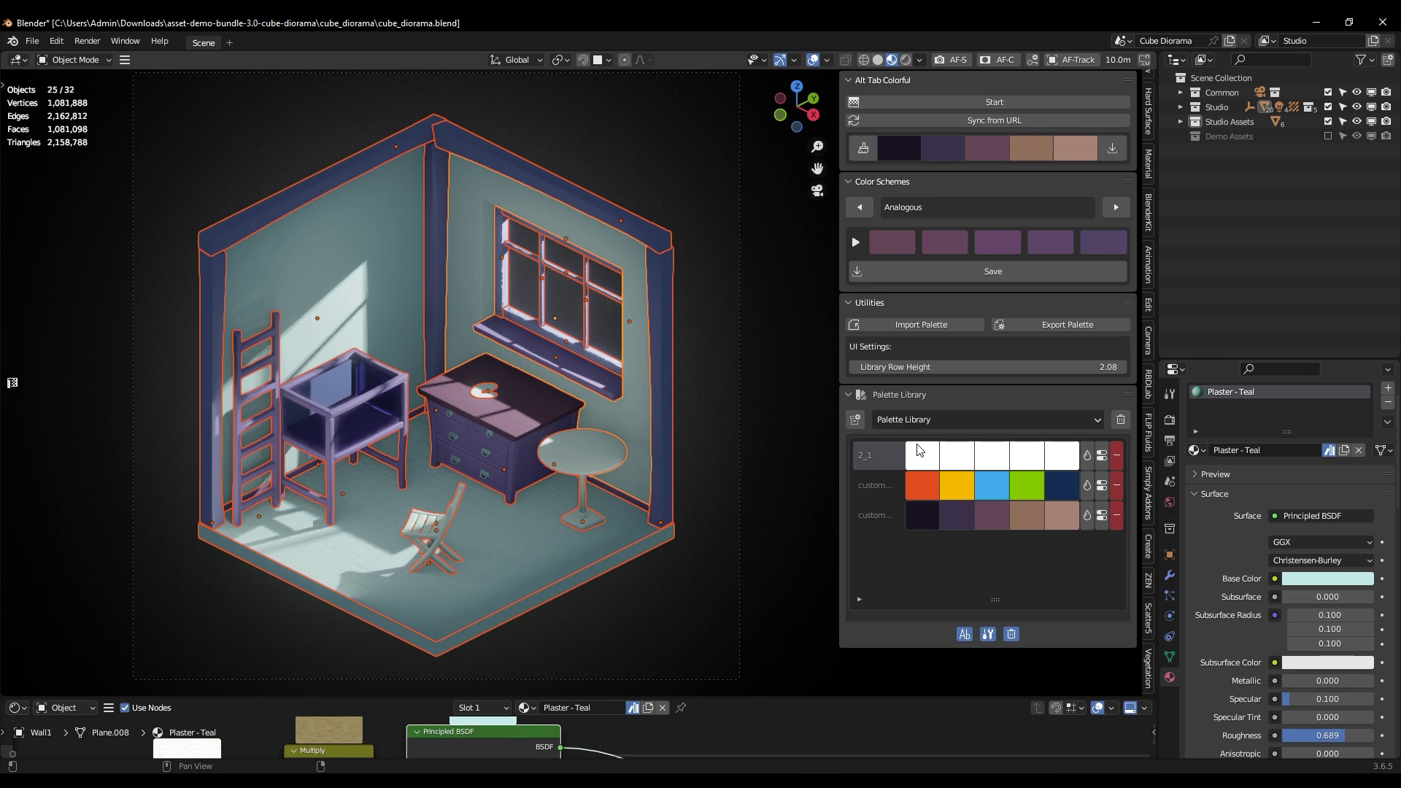
pyautogui.click(1087, 485)
pyautogui.click(671, 359)
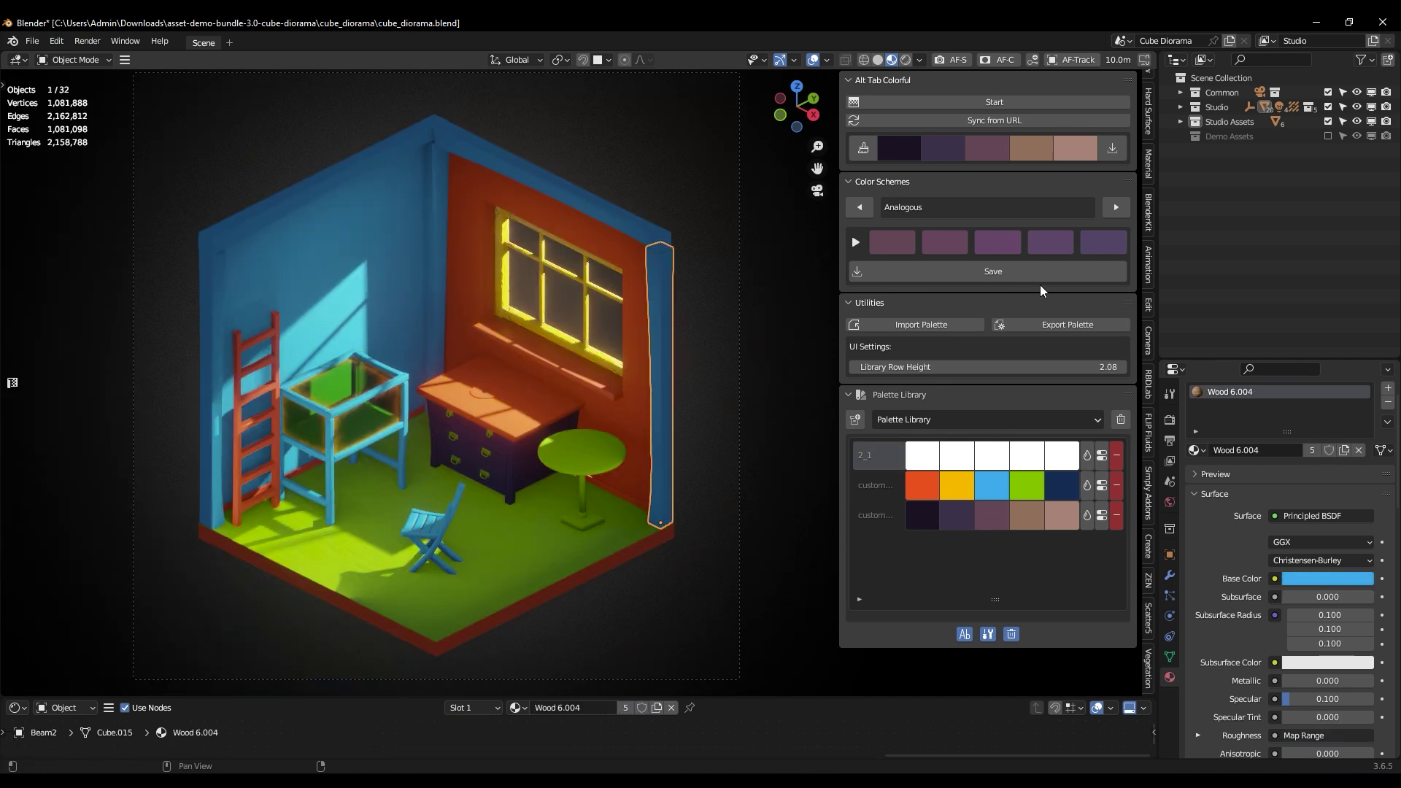
pyautogui.click(956, 272)
# Step: Save the Analogous scheme as a new library palette and apply it to the room
pyautogui.click(987, 275)
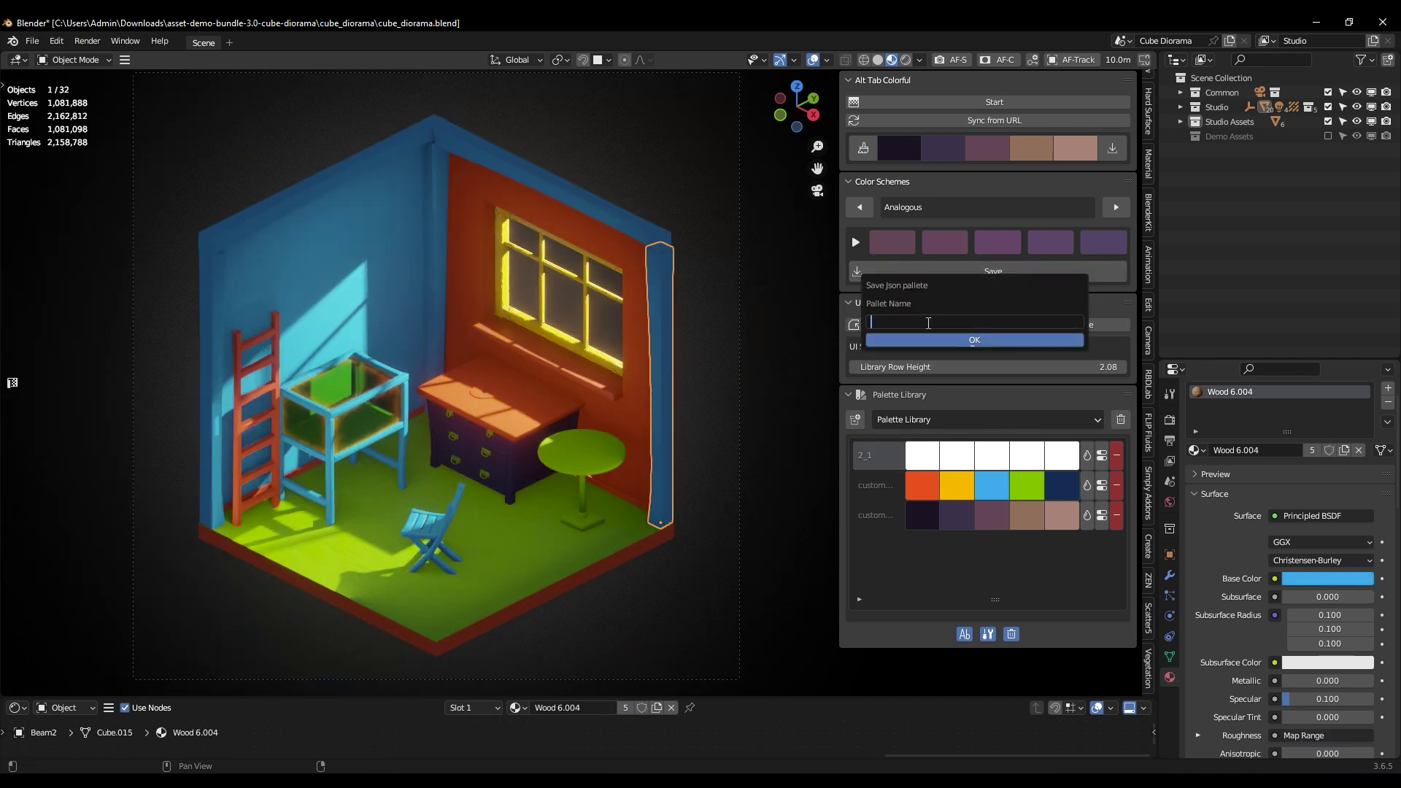
pyautogui.press('Return')
pyautogui.click(949, 340)
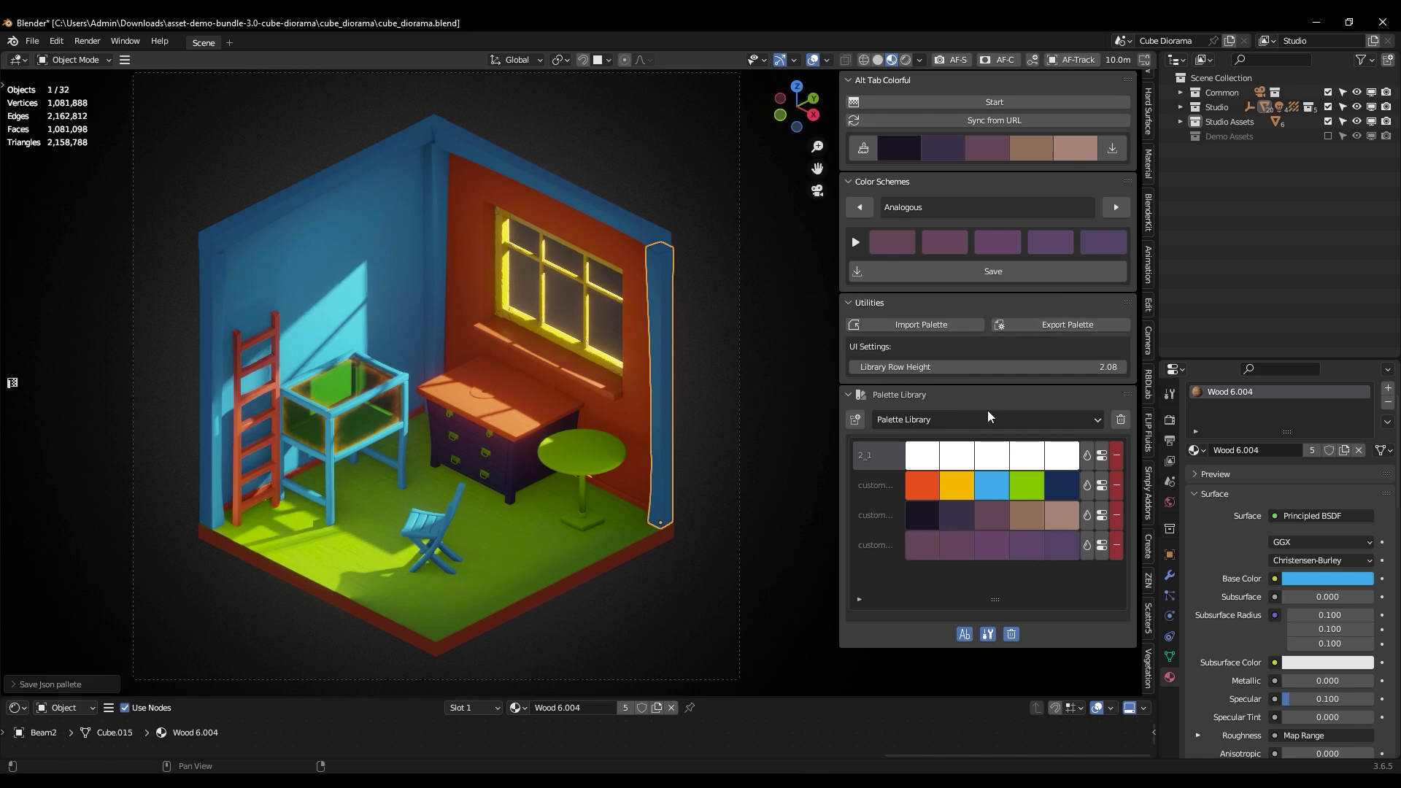
pyautogui.click(1020, 395)
# Step: Export the palettes as custom palette 5.json and check the file in the import browser
pyautogui.click(1052, 325)
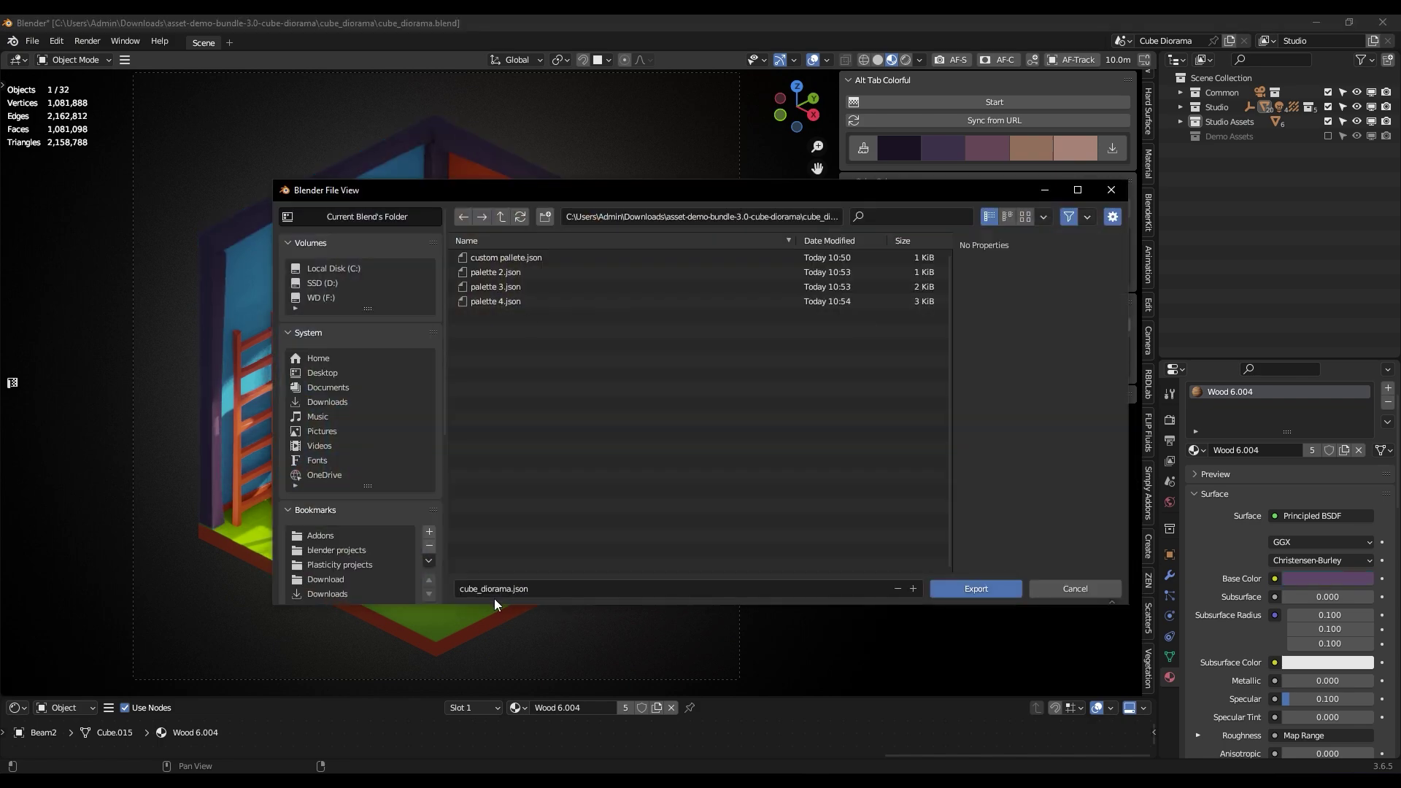
pyautogui.click(554, 588)
pyautogui.write('custom palette 5')
pyautogui.press('Return')
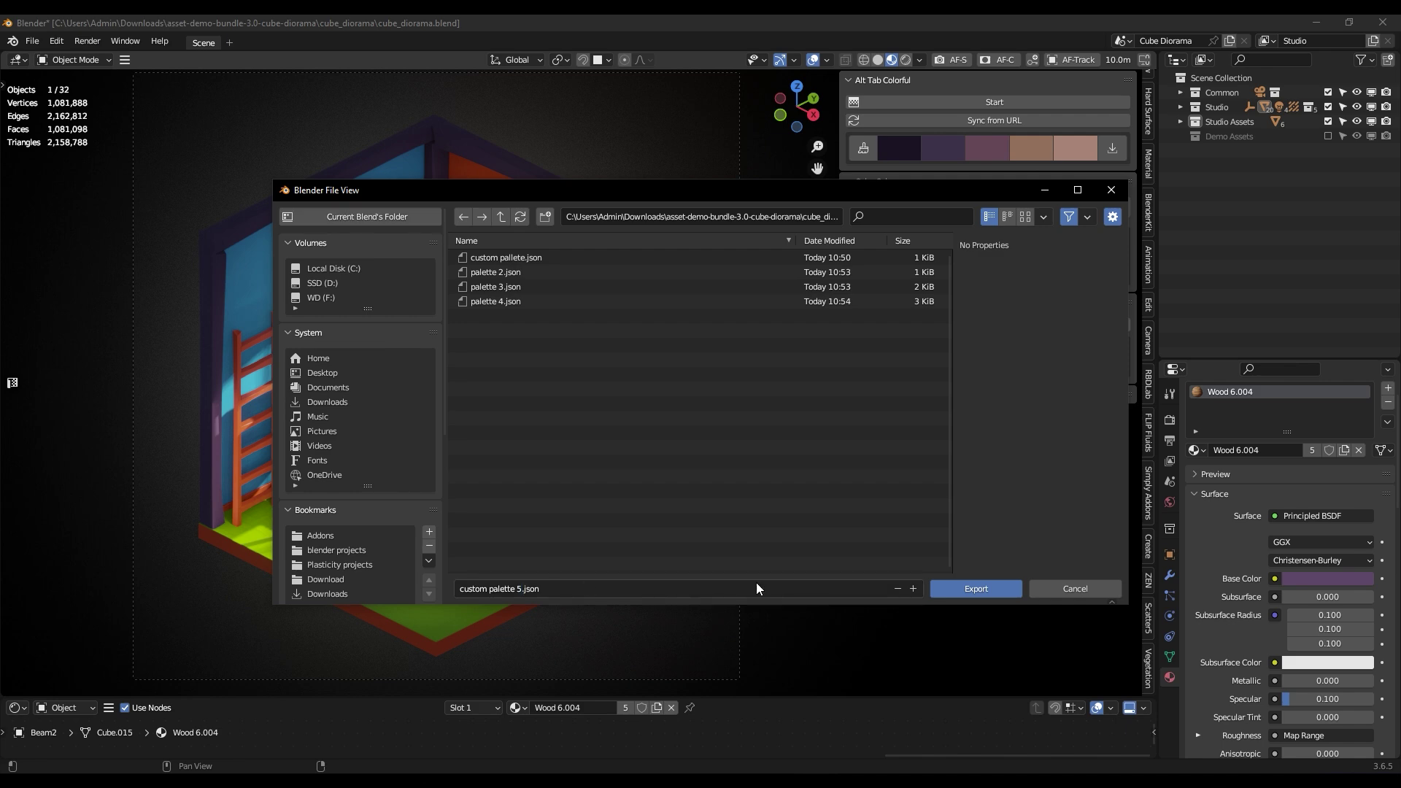
pyautogui.click(960, 588)
pyautogui.click(902, 325)
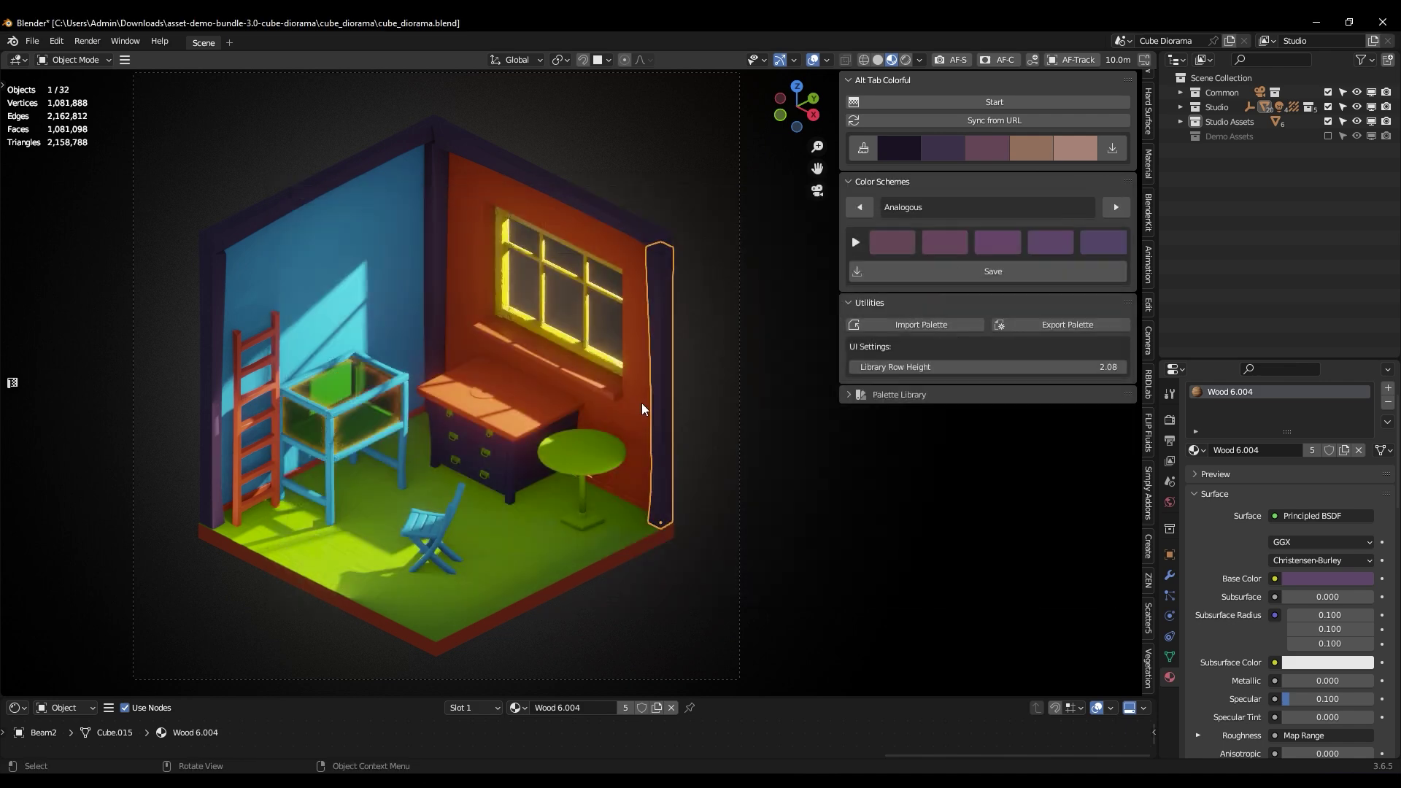
pyautogui.click(633, 428)
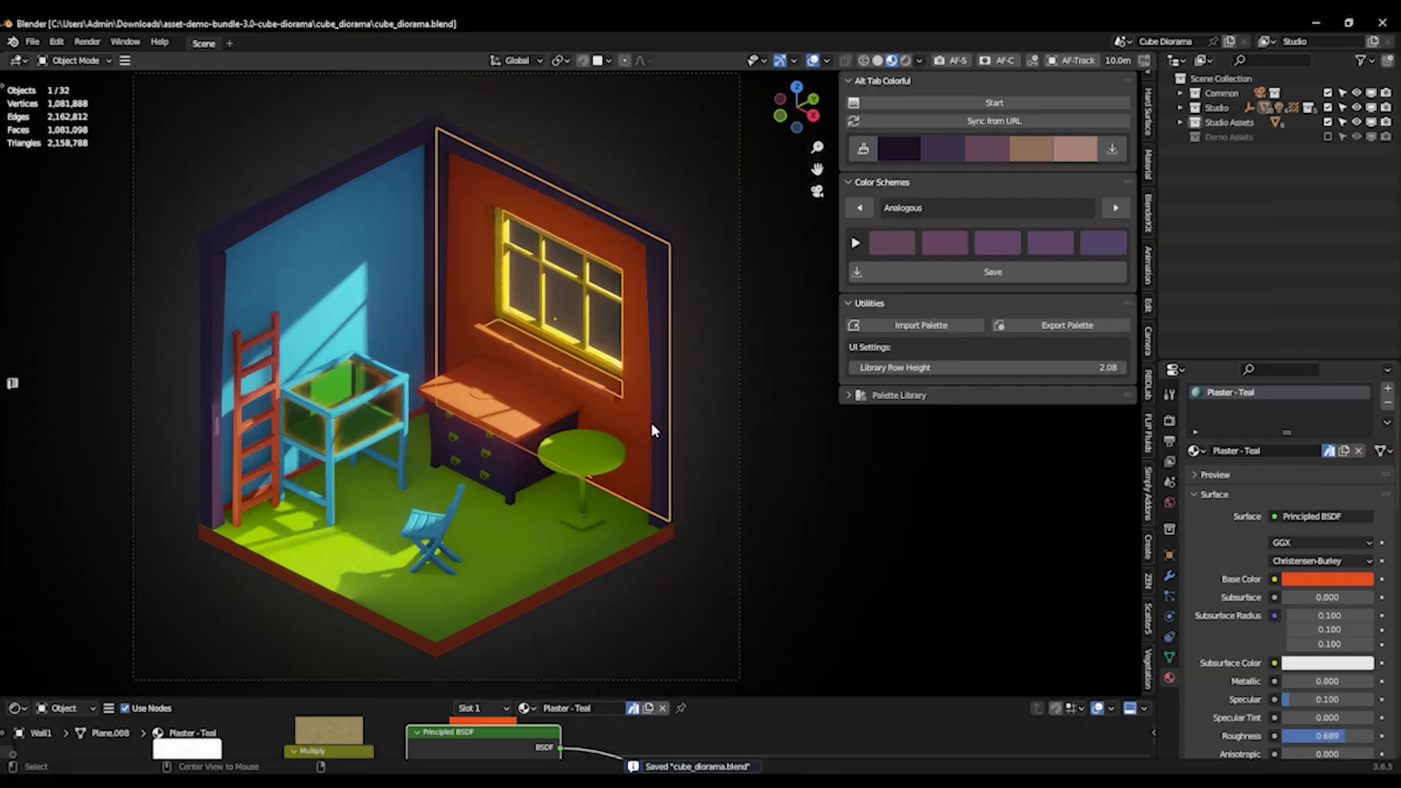